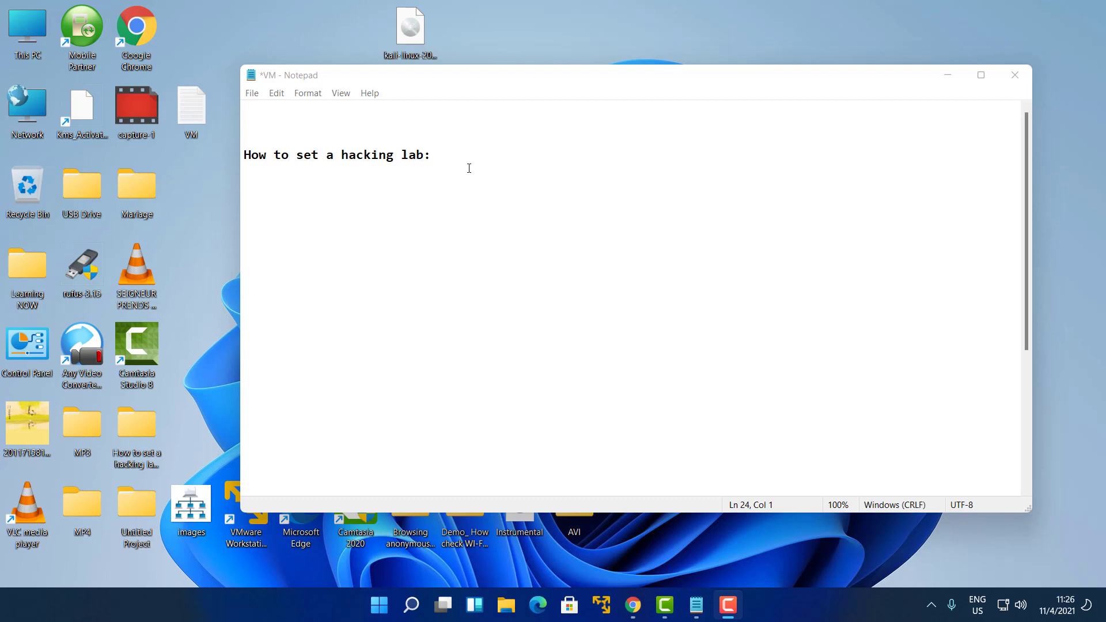
Open images.png in Photos and zoom the network diagram to roughly double size
double_click(202, 510)
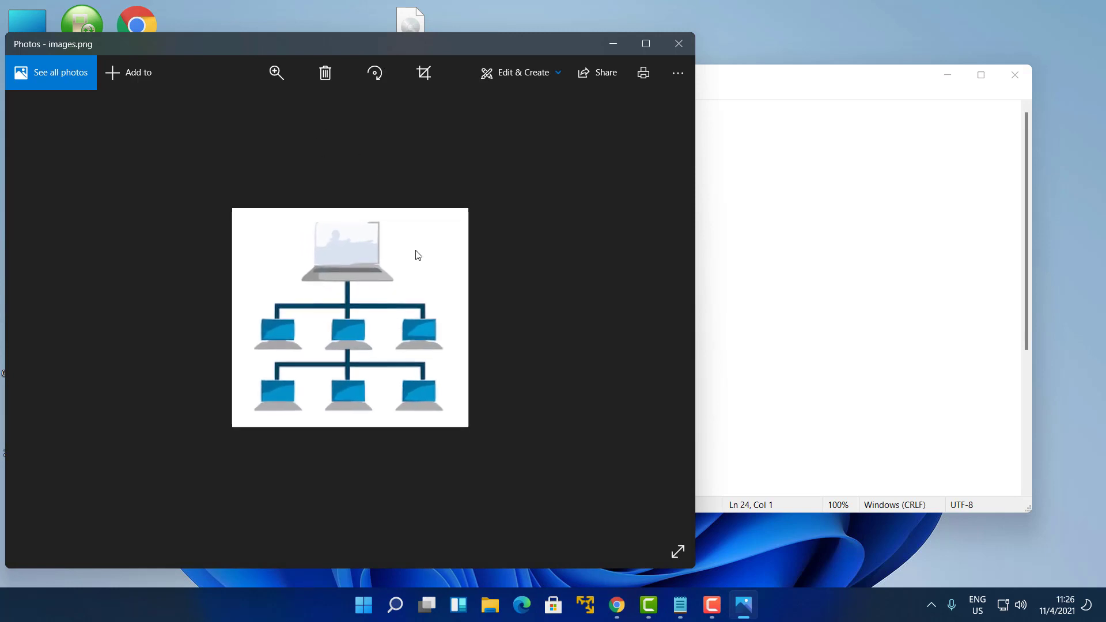
scroll(418, 252, "up", 2)
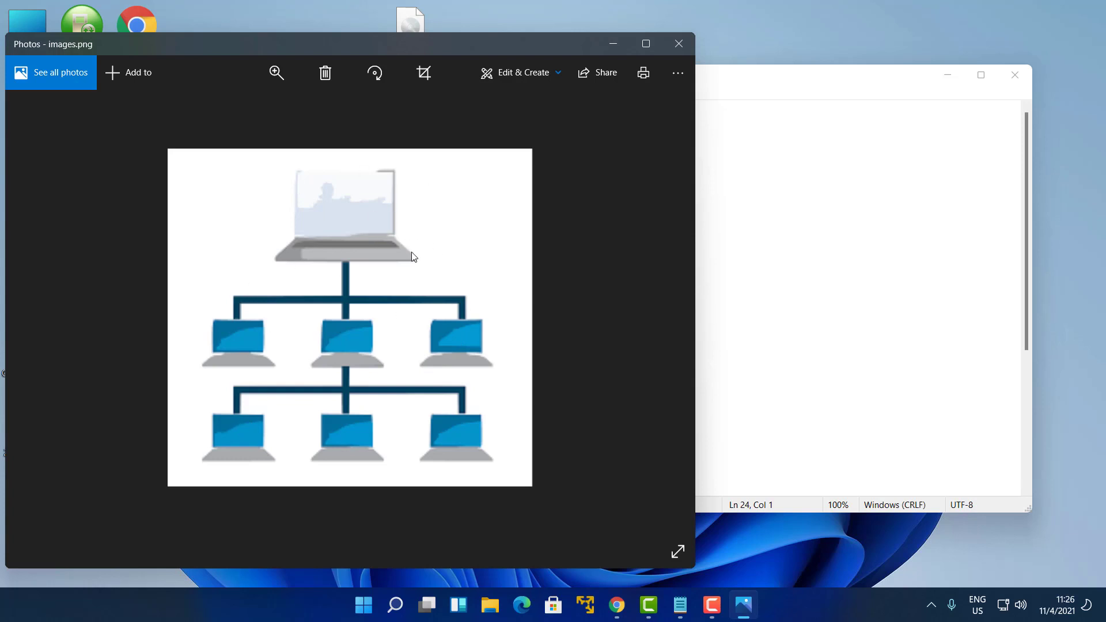
Minimize Photos and maximize the All Control Panel Items window
left_click(614, 44)
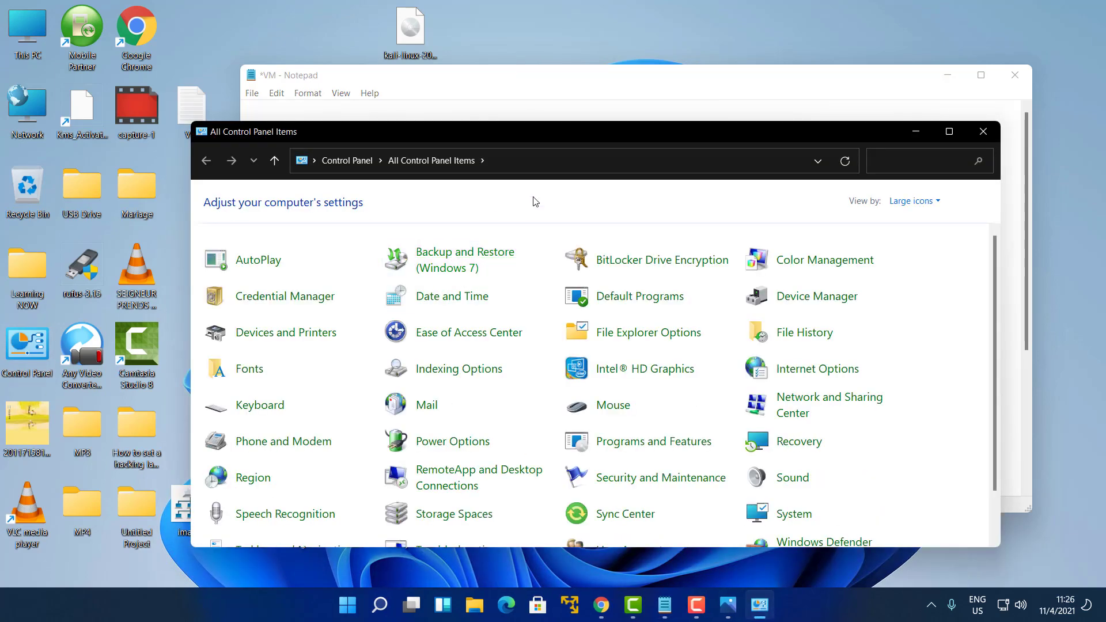
left_click(950, 132)
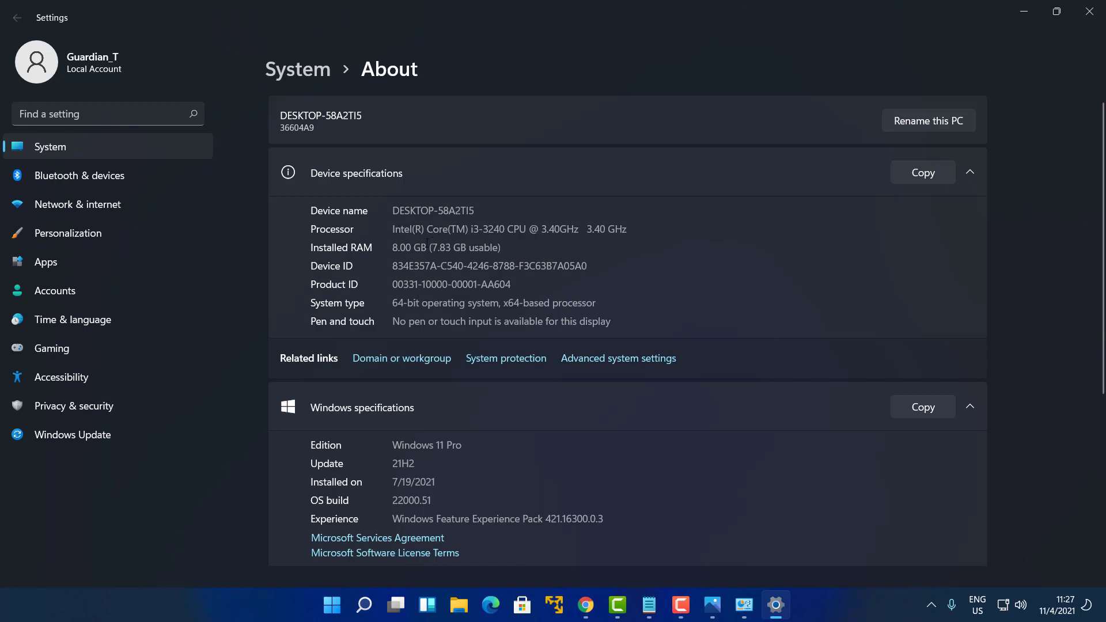
Select the Windows 11 Pro edition text, minimize Settings, and close Control Panel
left_click(427, 242)
left_click_drag(398, 448, 471, 455)
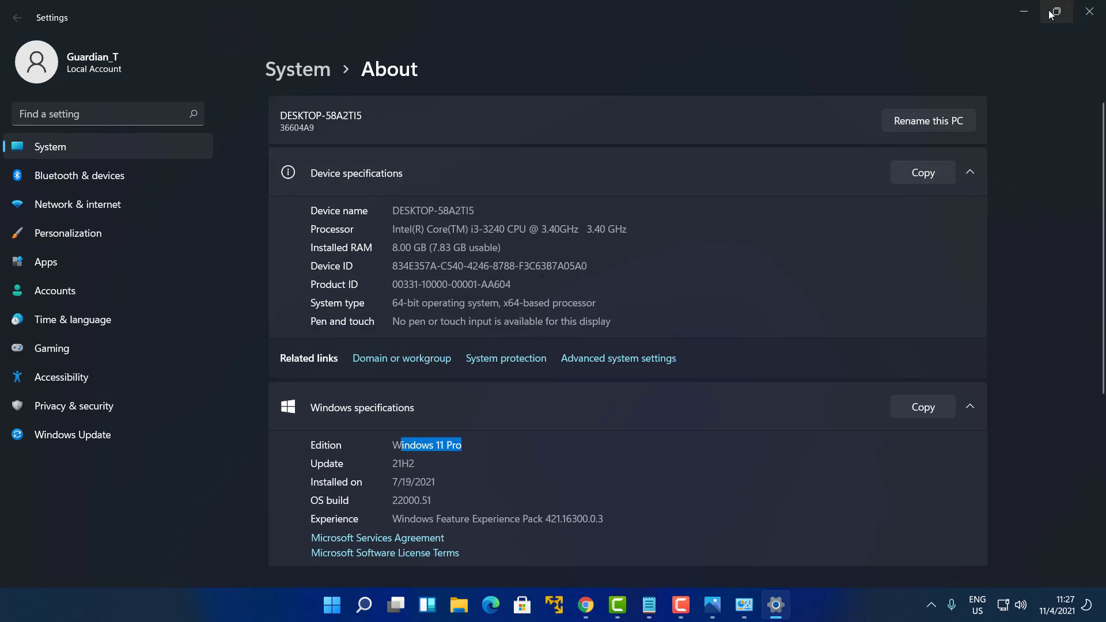
left_click(1028, 10)
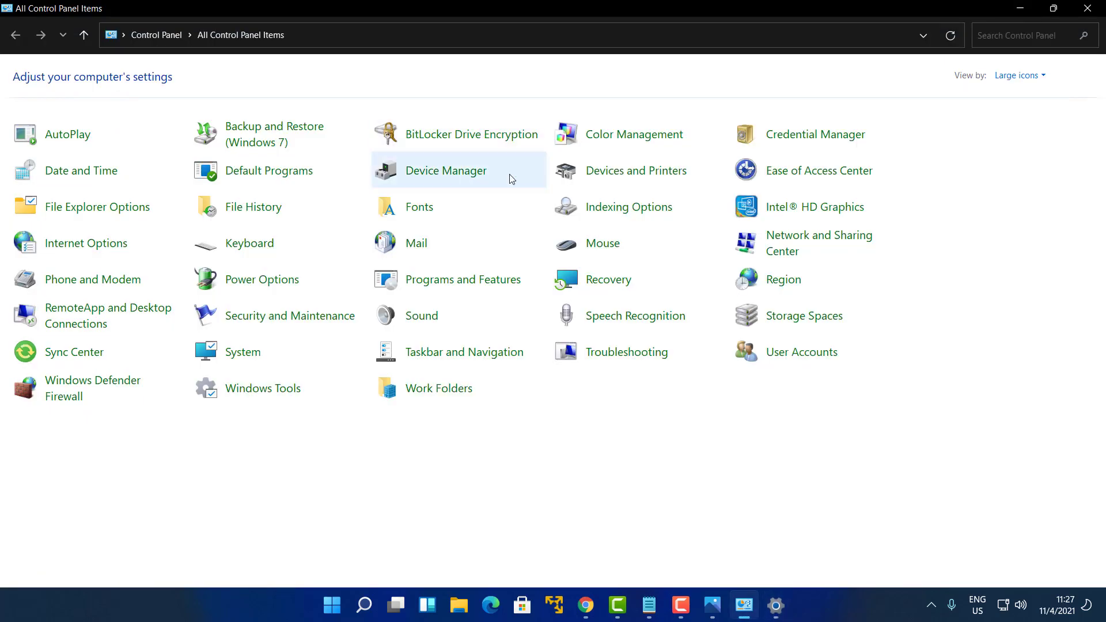
left_click(1075, 10)
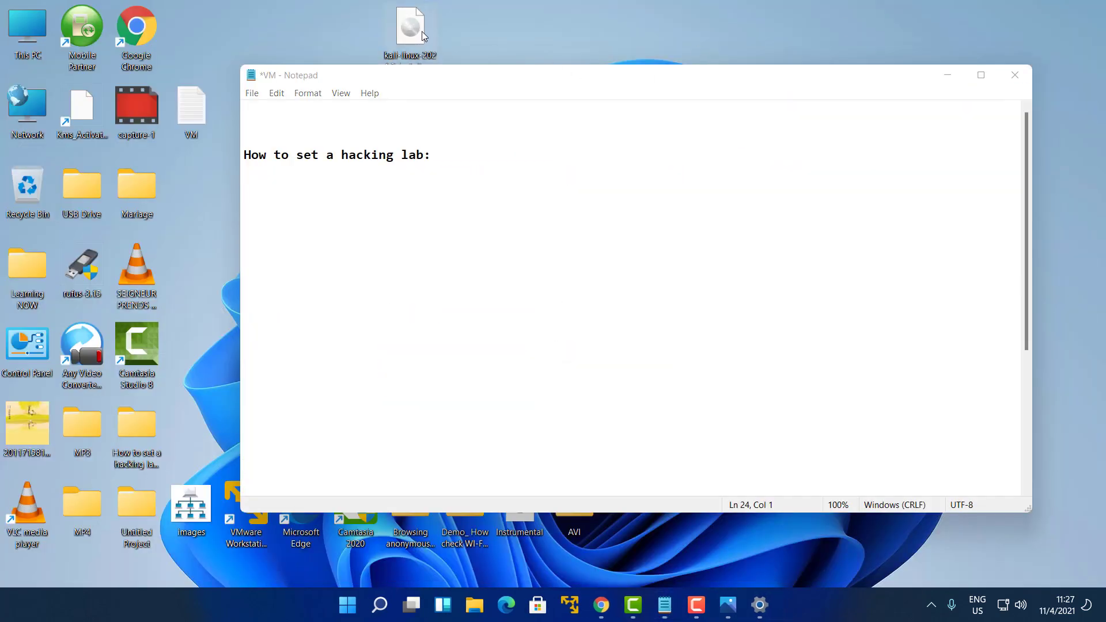
Move the Notepad note lower and select the kali-linux ISO on the desktop
left_click_drag(506, 71, 512, 148)
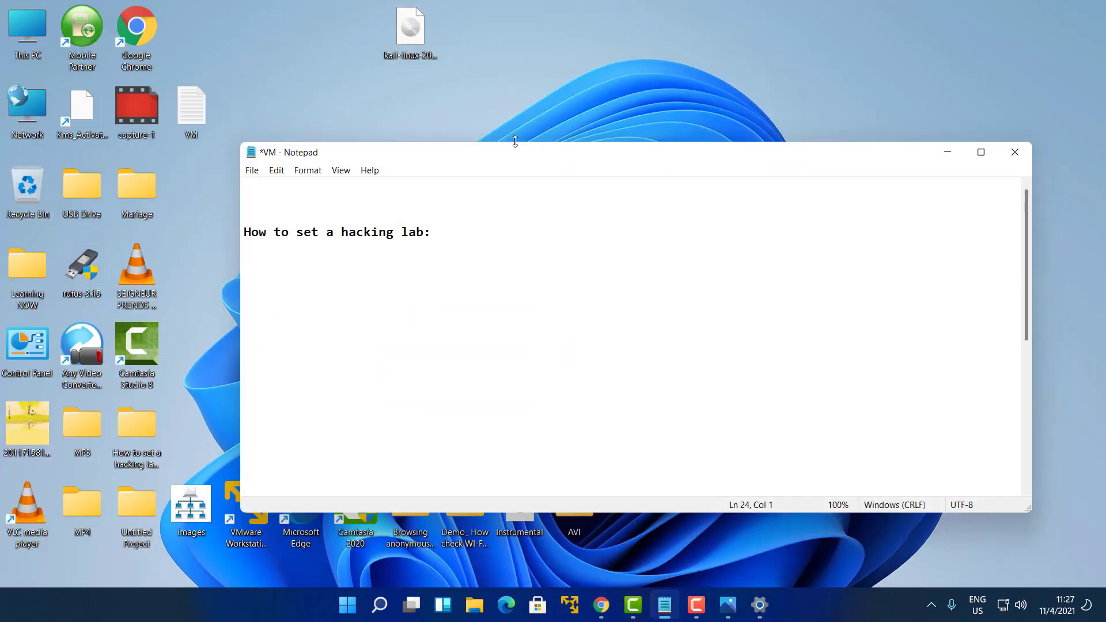
left_click(411, 38)
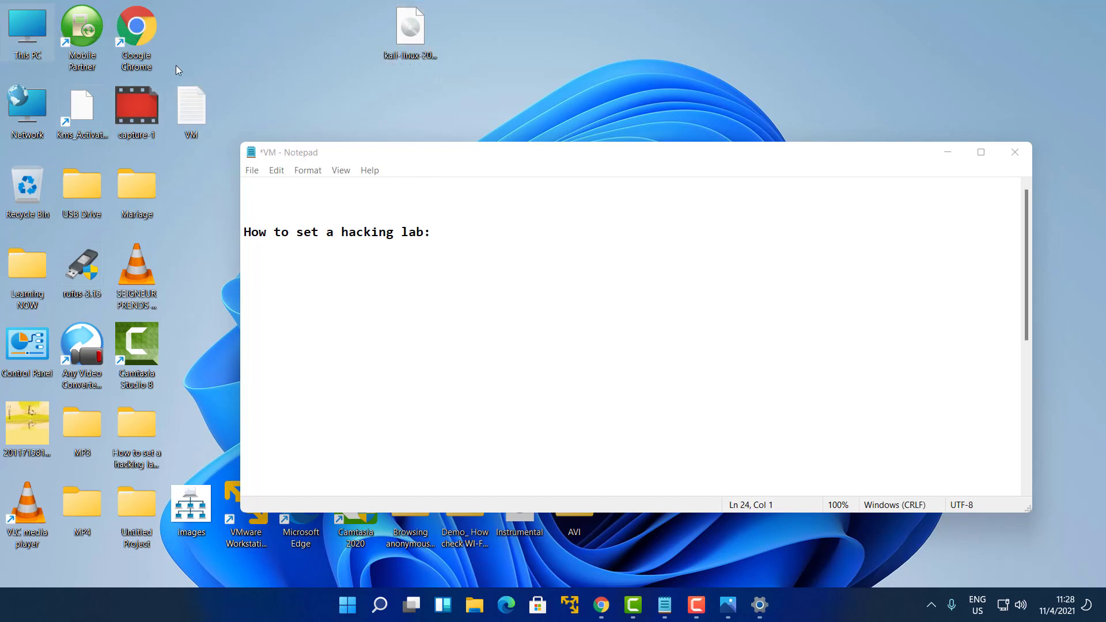
Browse from This PC to the Guardian_T Lab folder on drive G_T (F:)
double_click(30, 21)
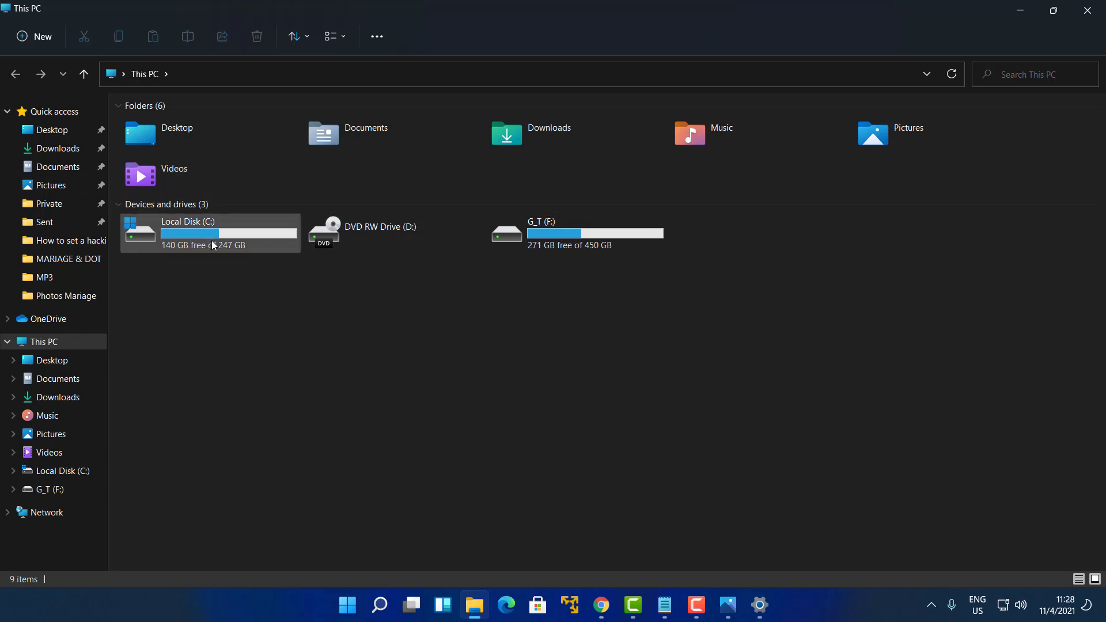
mouse_move(213, 245)
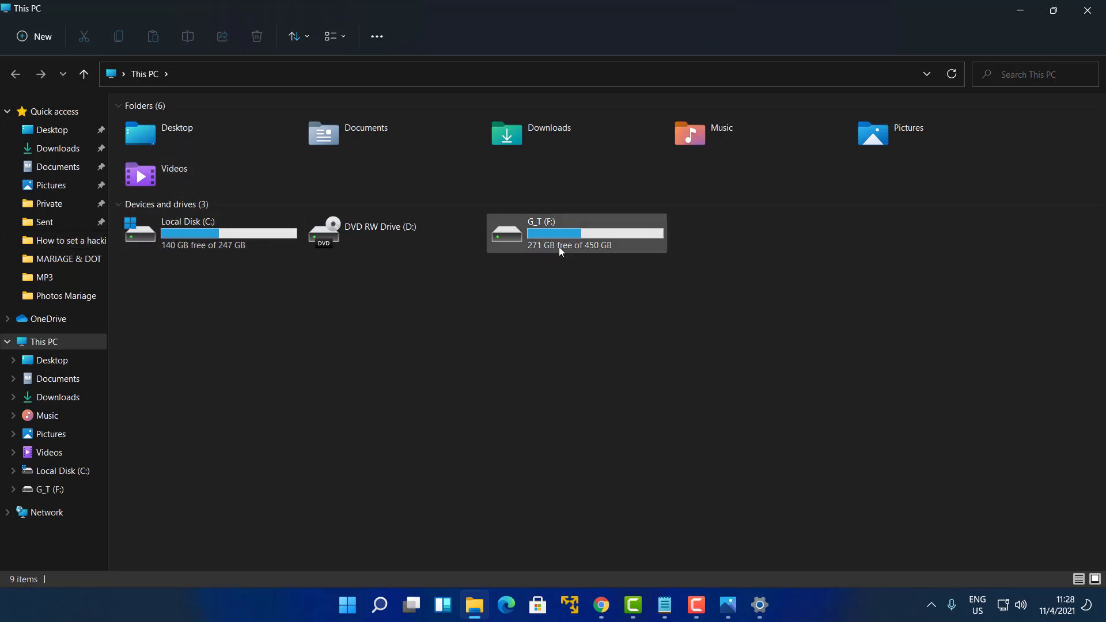
double_click(578, 240)
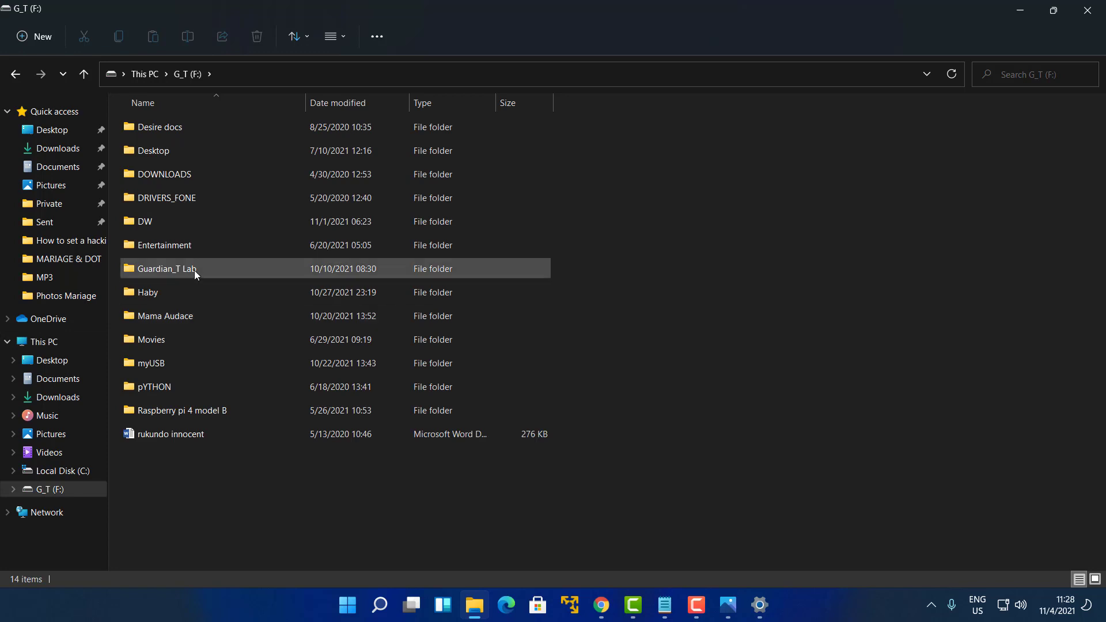
double_click(195, 270)
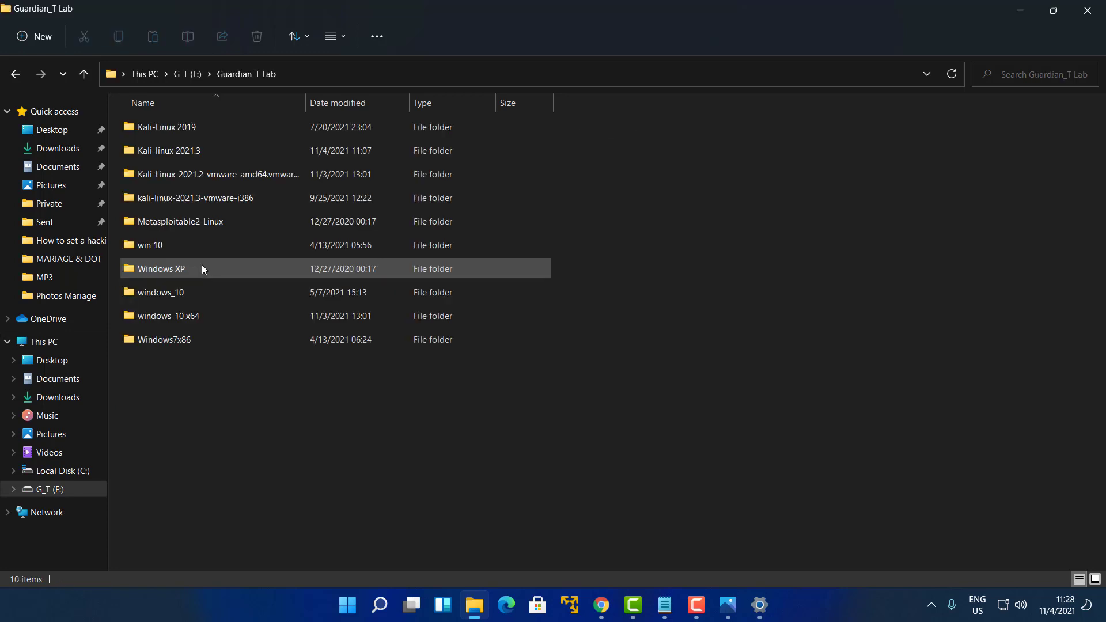
Create a new folder named 'Kali linux 2021.3a' there and close File Explorer
right_click(239, 415)
mouse_move(365, 326)
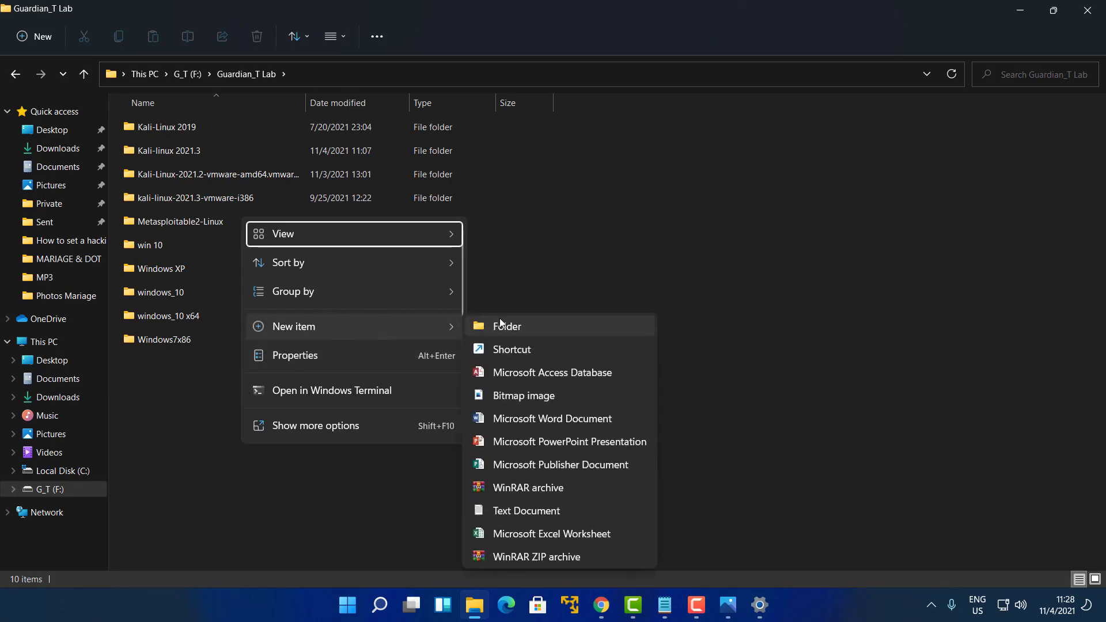
left_click(500, 324)
type("Kl")
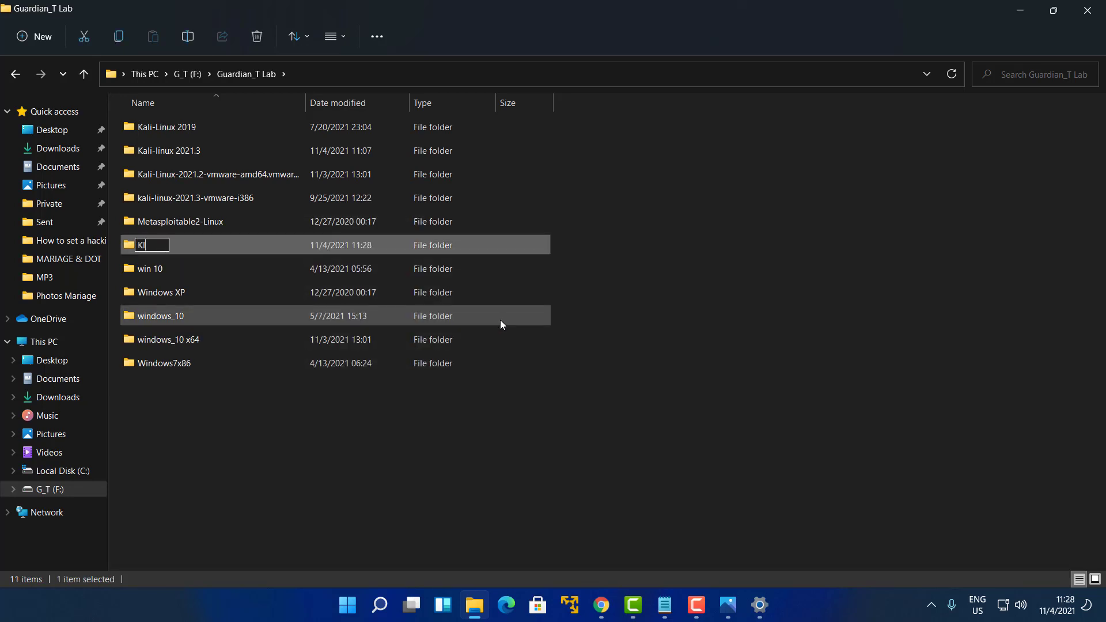
key("BackSpace")
type("ali linuz")
key("BackSpace")
type("x 2021")
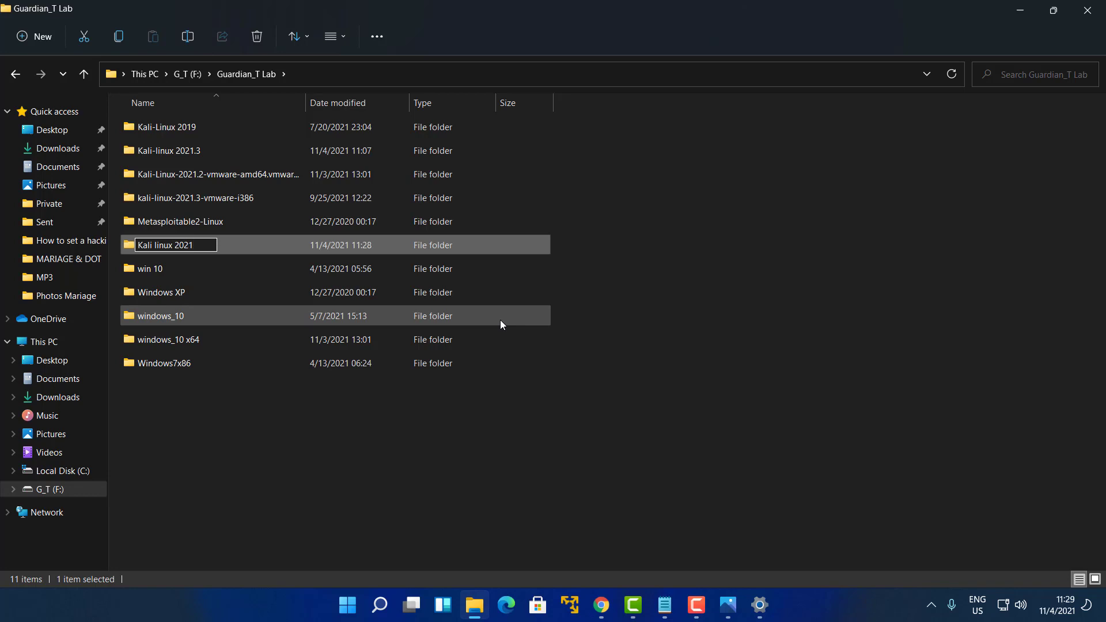
type(".3a")
key("Return")
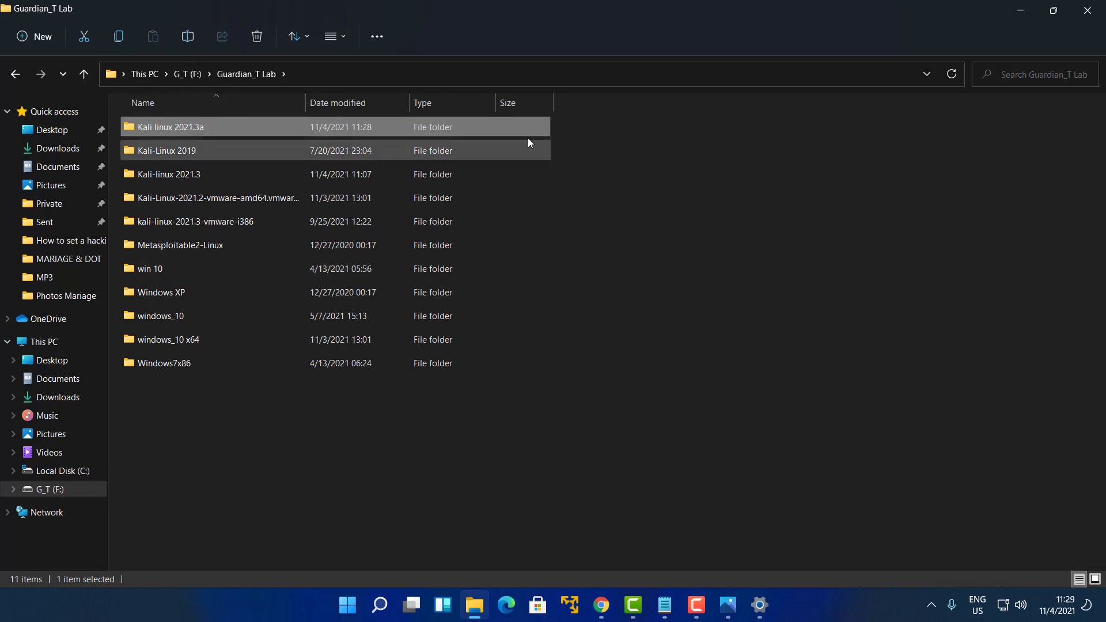
left_click(1091, 10)
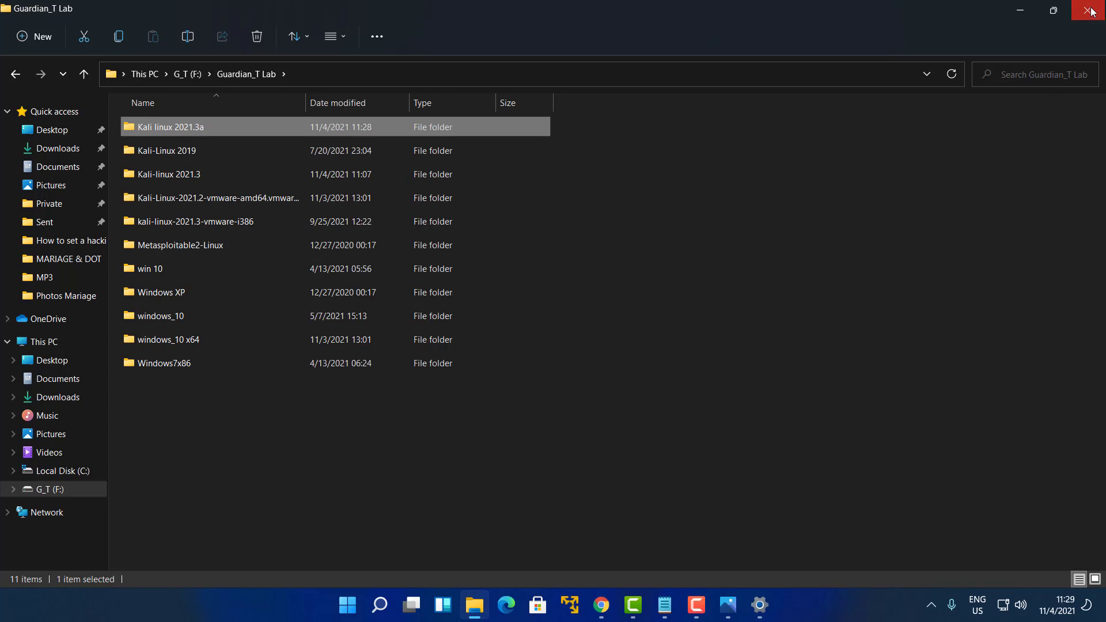
Launch VMware Workstation 16 Player and add a 'vmware workstation player' line under the Notepad heading
left_click(573, 604)
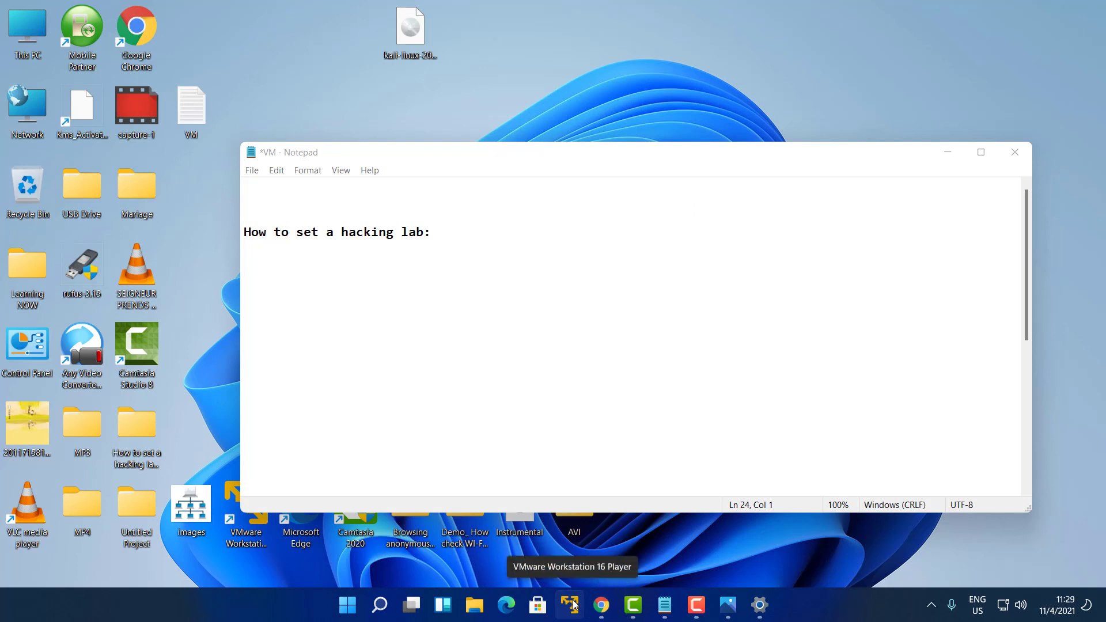
key("ctrl")
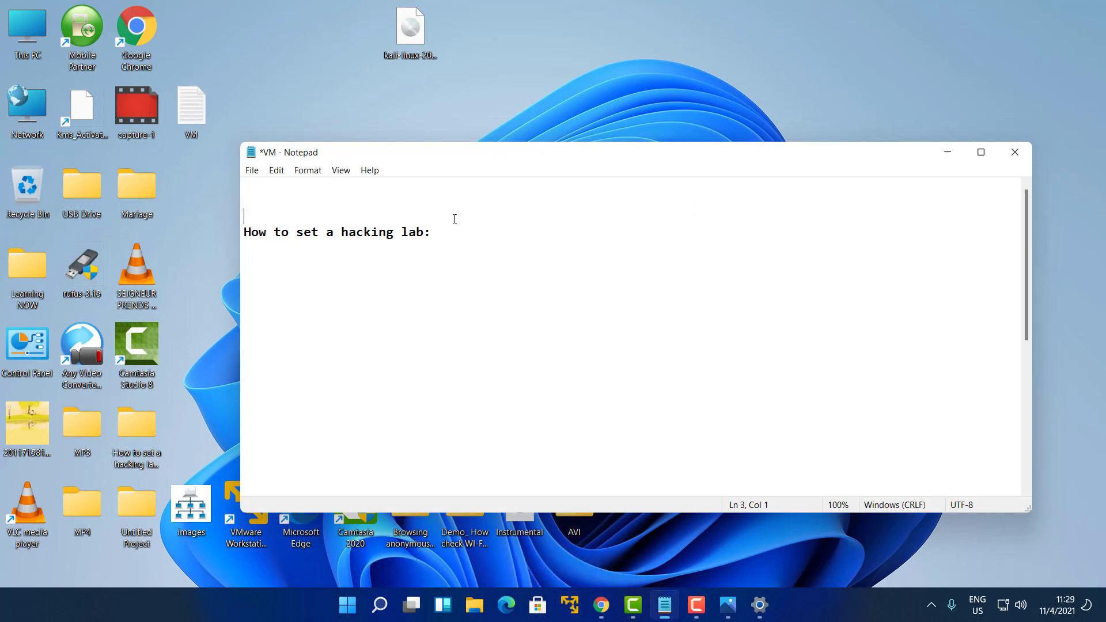
left_click(455, 233)
key("Return")
type("vmware worsta")
key("BackSpace")
key("BackSpace")
key("BackSpace")
type("kstation player")
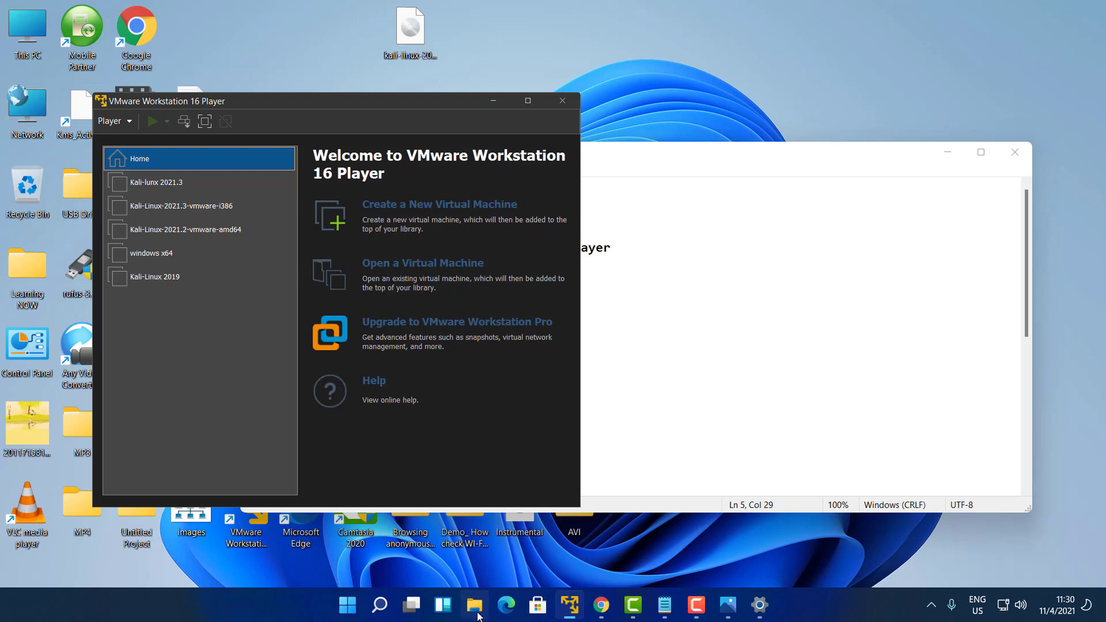
Reopen File Explorer and go through G_T (F:) and Guardian_T Lab into Kali linux 2021.3a
left_click(476, 607)
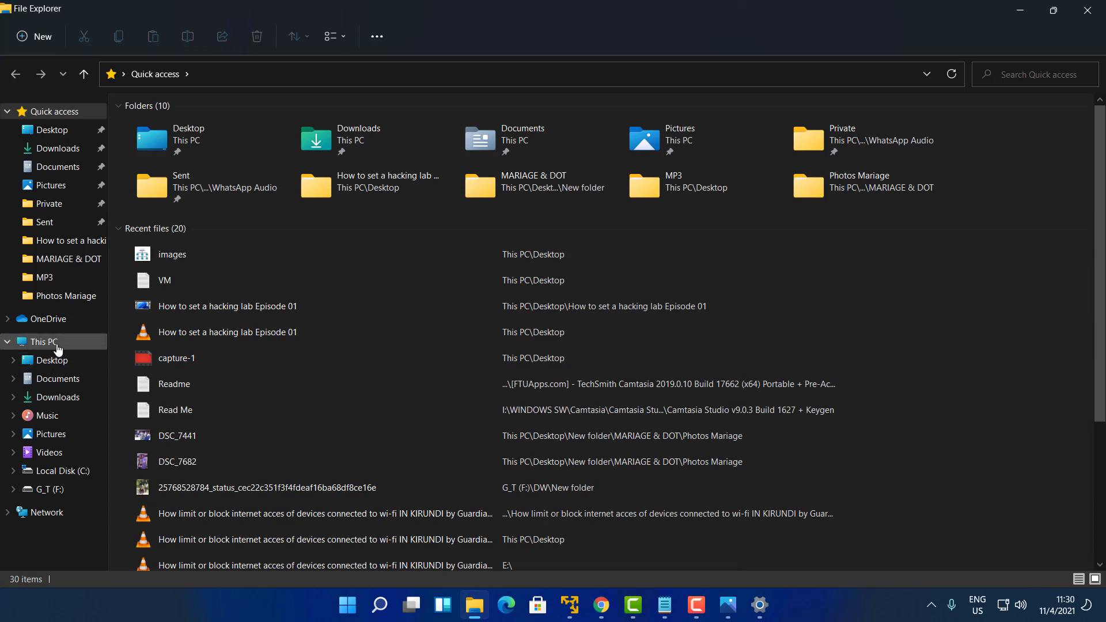
left_click(43, 342)
double_click(554, 230)
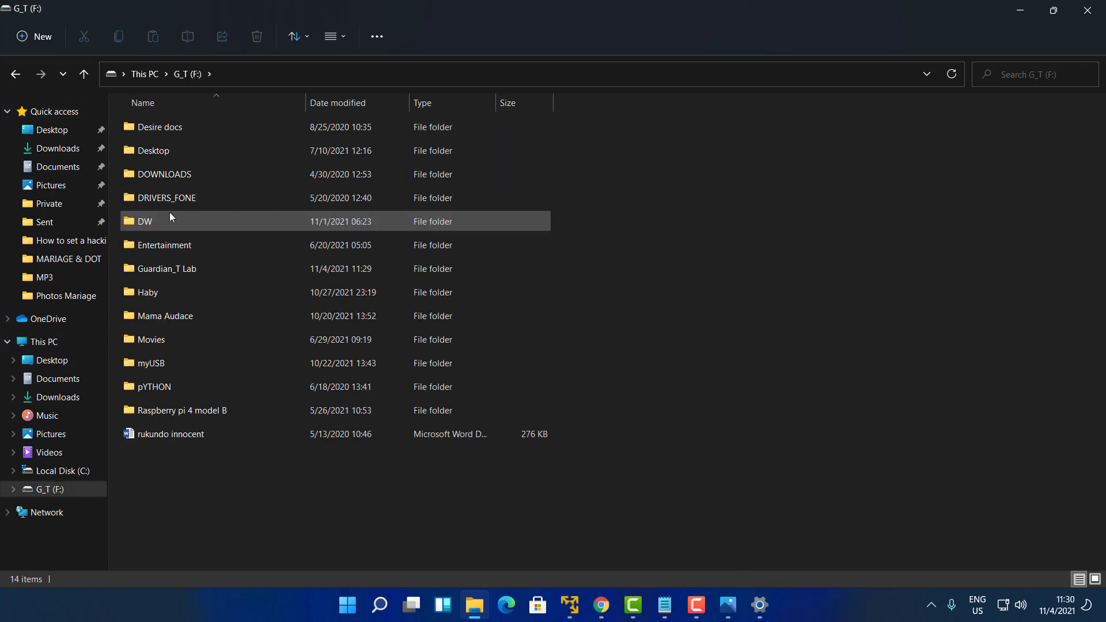
double_click(179, 271)
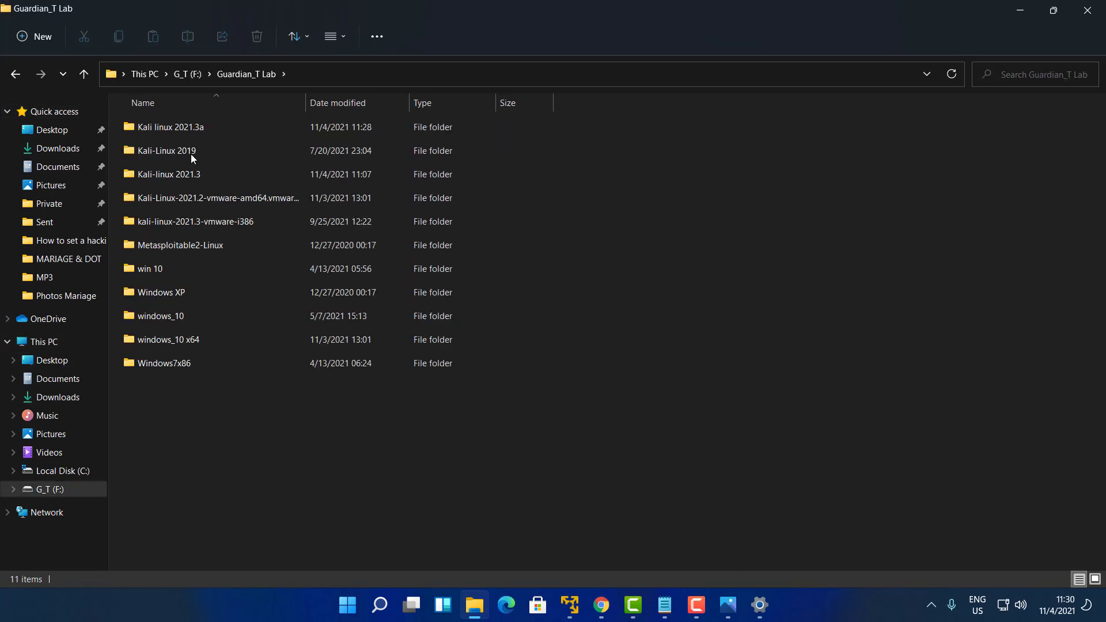
double_click(203, 131)
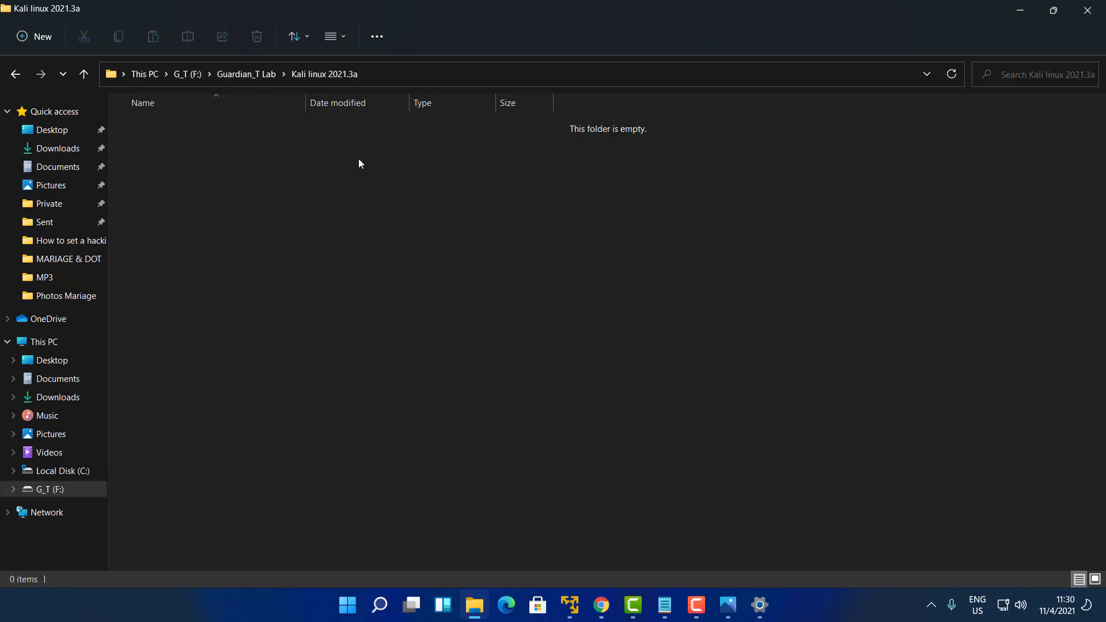
Minimize File Explorer and choose Create a New Virtual Machine on the Player's Home page
left_click(1021, 8)
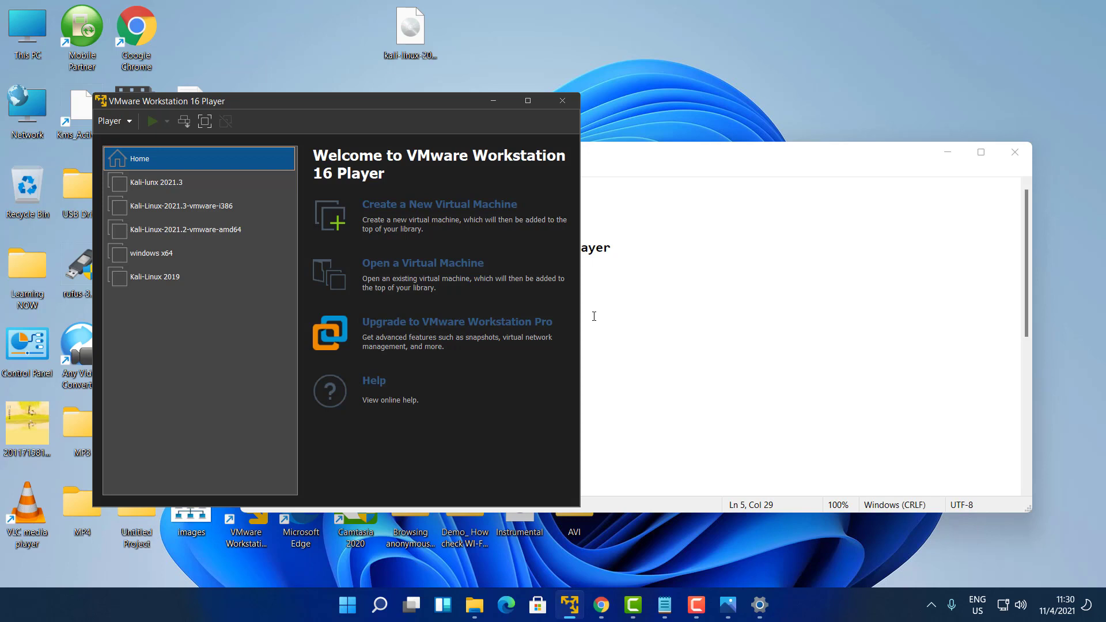
left_click(467, 206)
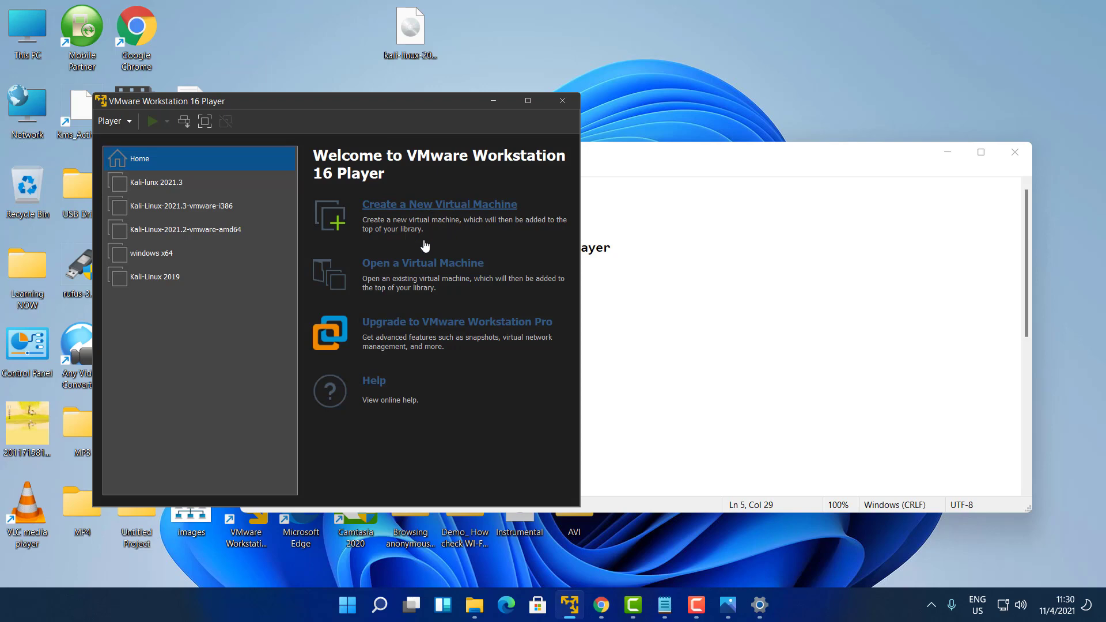
Start the New Virtual Machine Wizard with the Desktop kali-linux-2021.3-installer-amd64 ISO as installer disc image
left_click(398, 207)
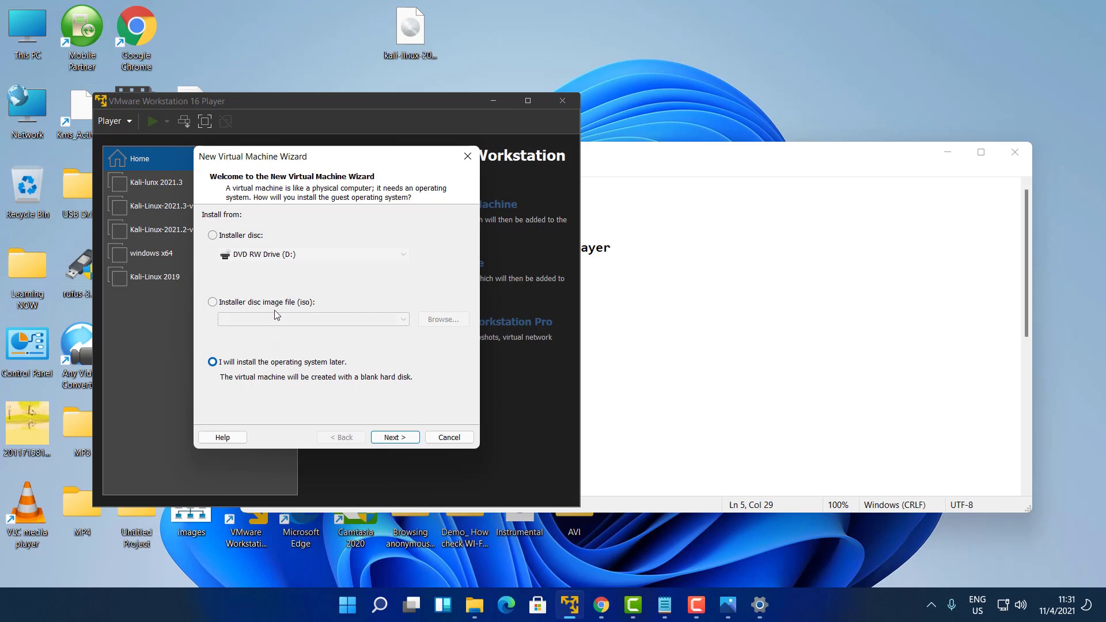
left_click(213, 302)
left_click(444, 321)
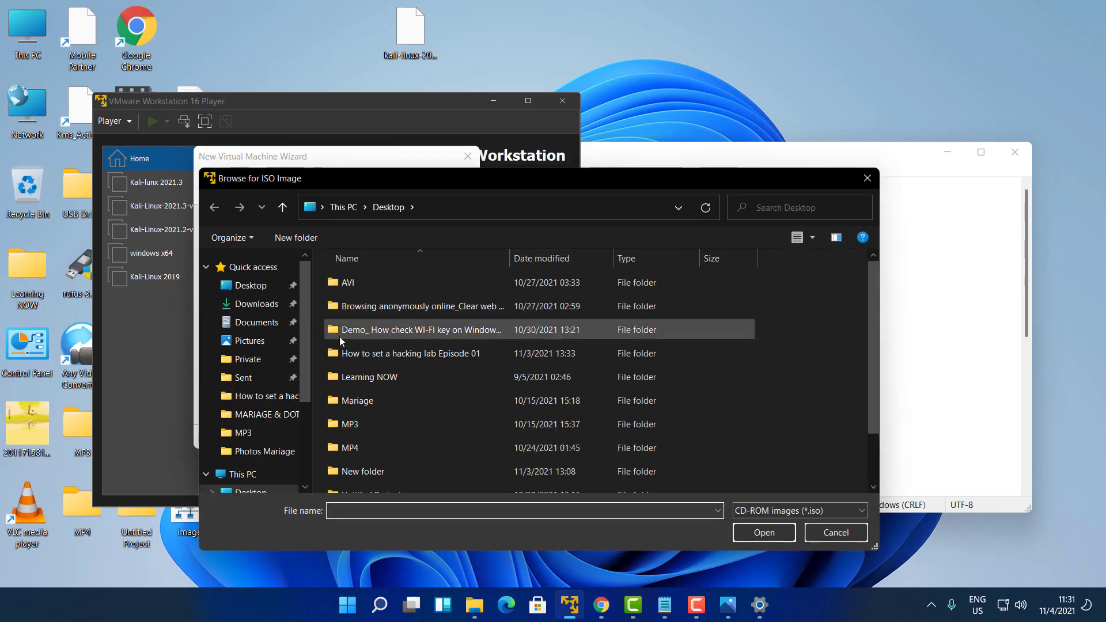
scroll(267, 288, "up", 1)
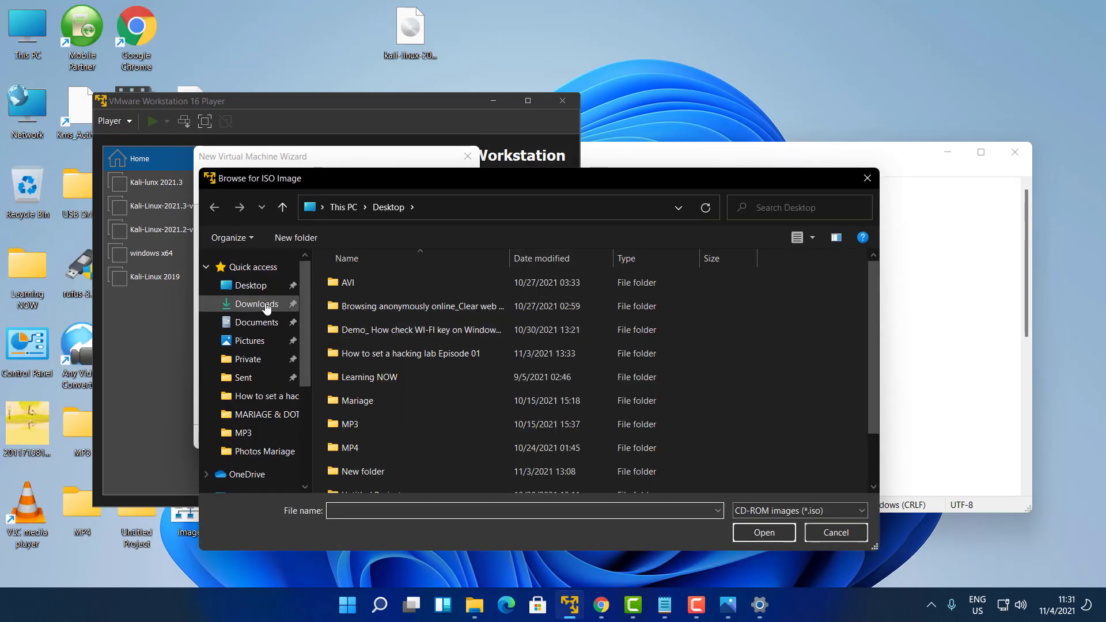
left_click(265, 287)
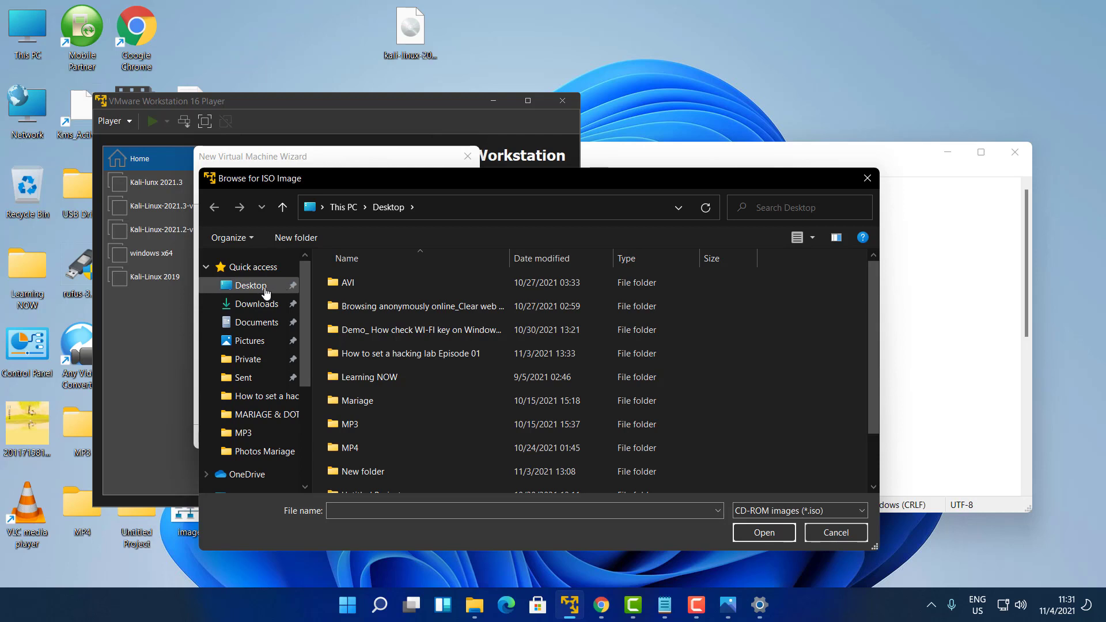
scroll(380, 357, "down", 1)
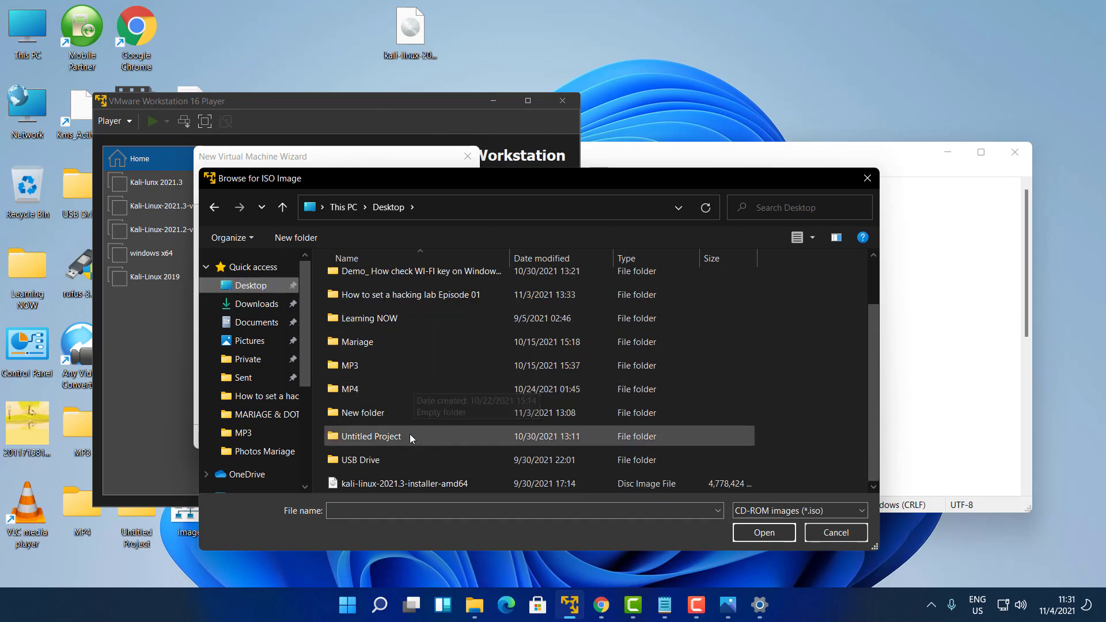
double_click(435, 484)
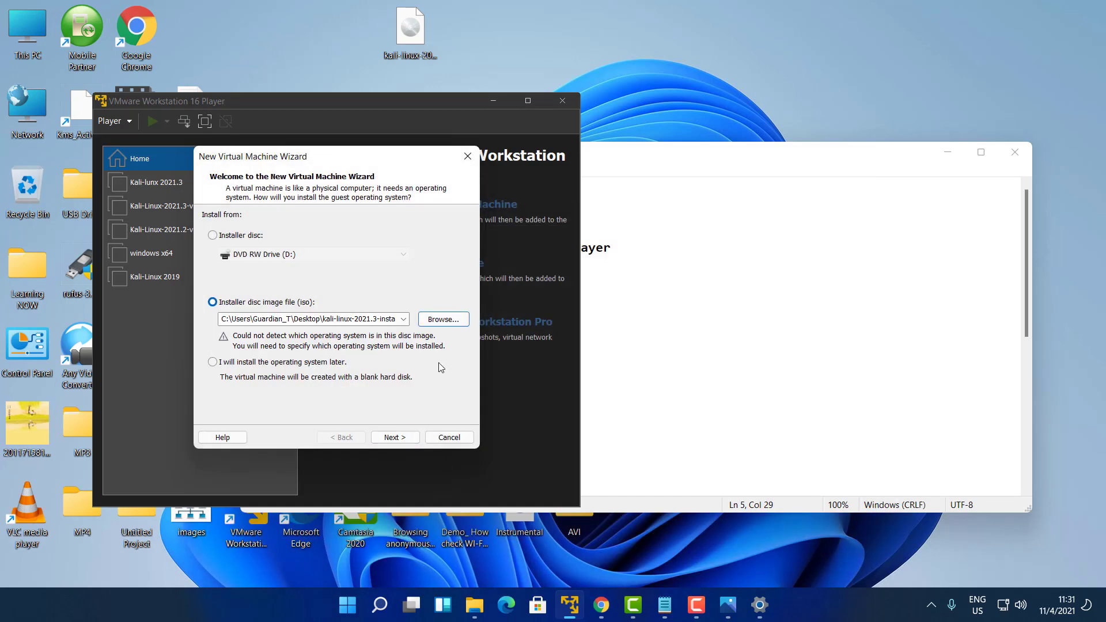
Set the guest operating system to Linux with version Ubuntu 64-bit
left_click(393, 437)
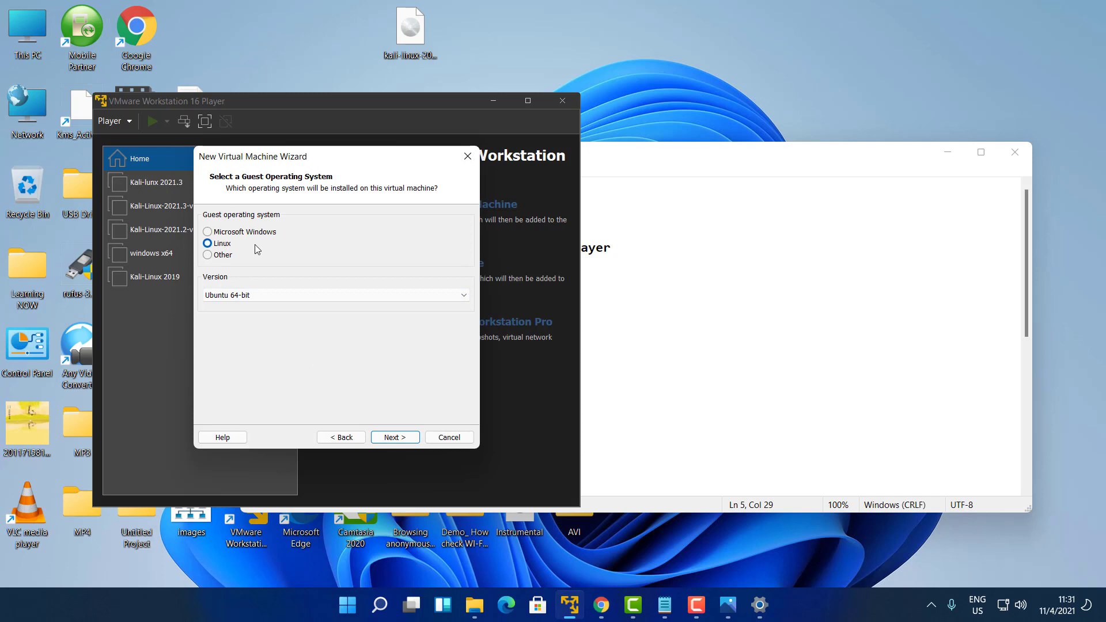
left_click(228, 260)
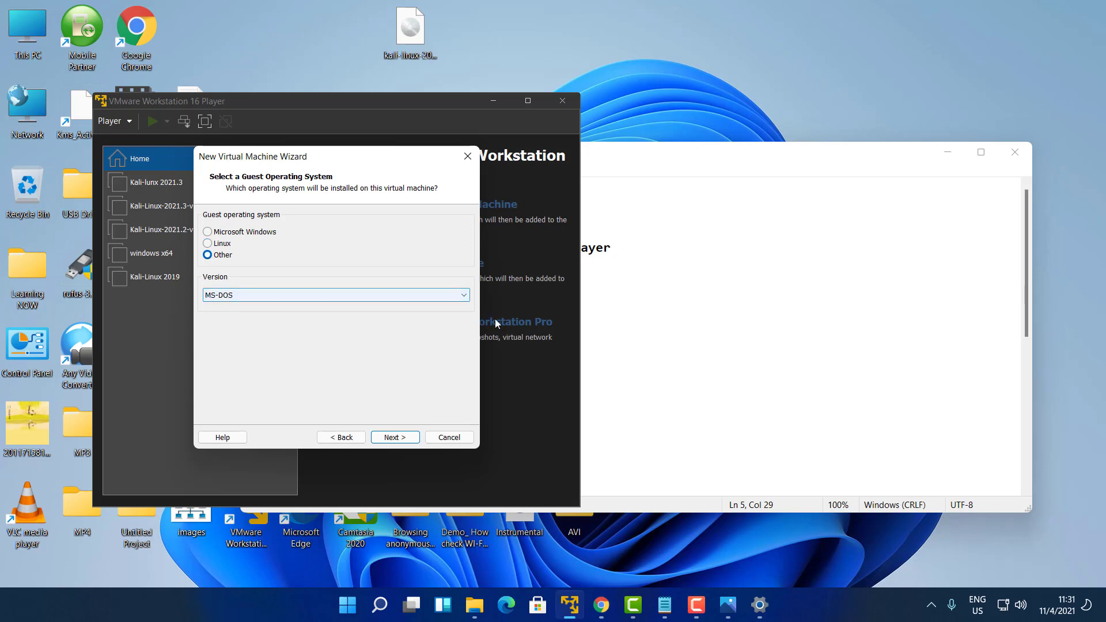
left_click(458, 295)
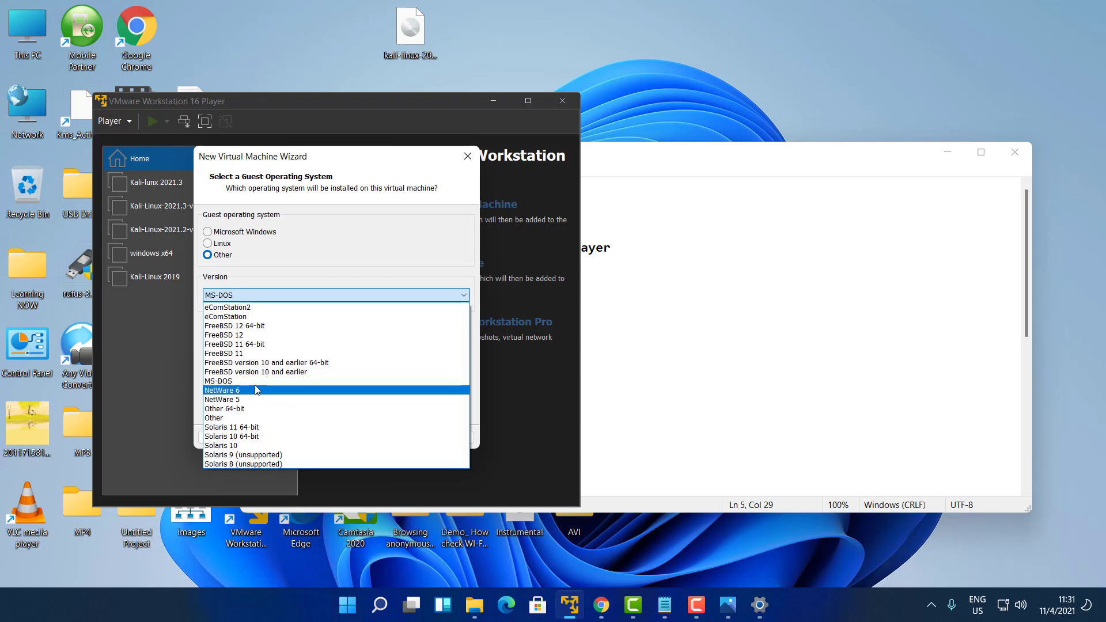
left_click(226, 249)
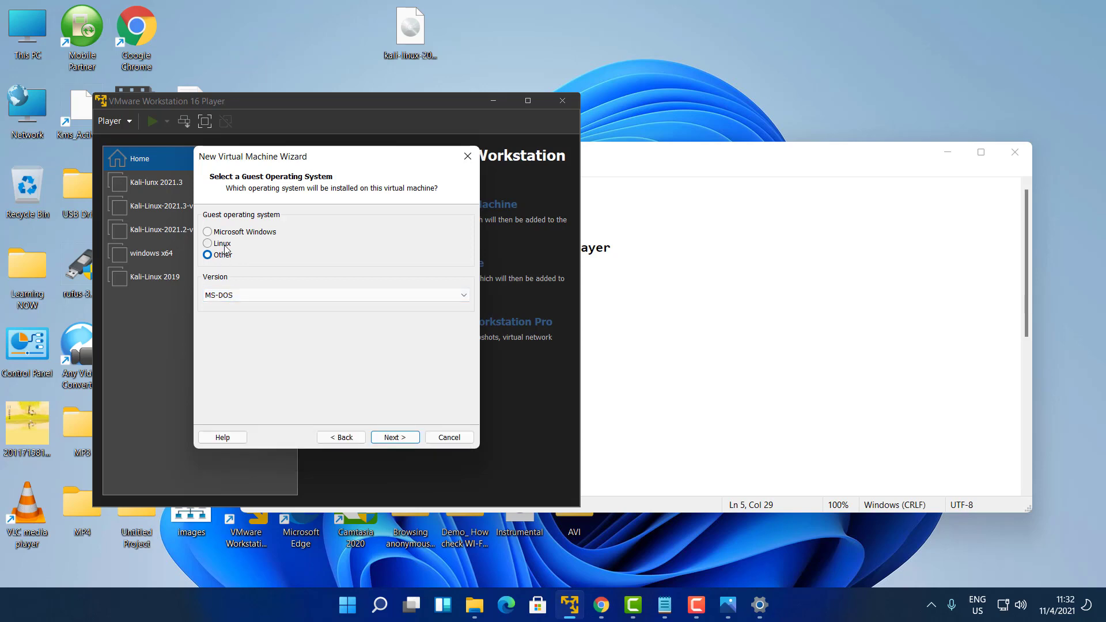
left_click(224, 244)
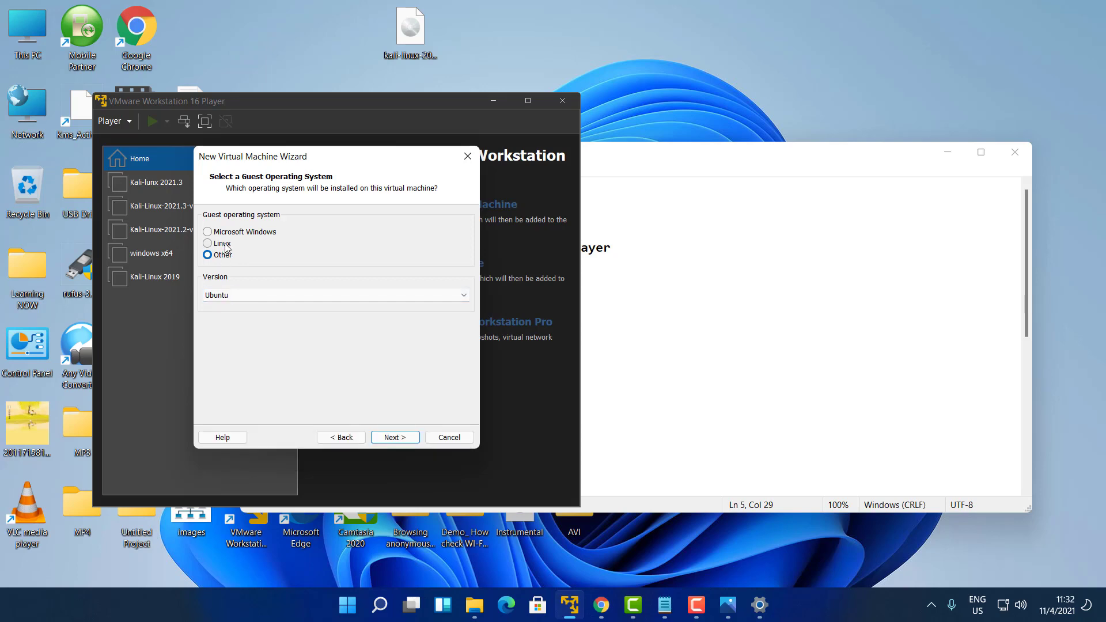
left_click(465, 296)
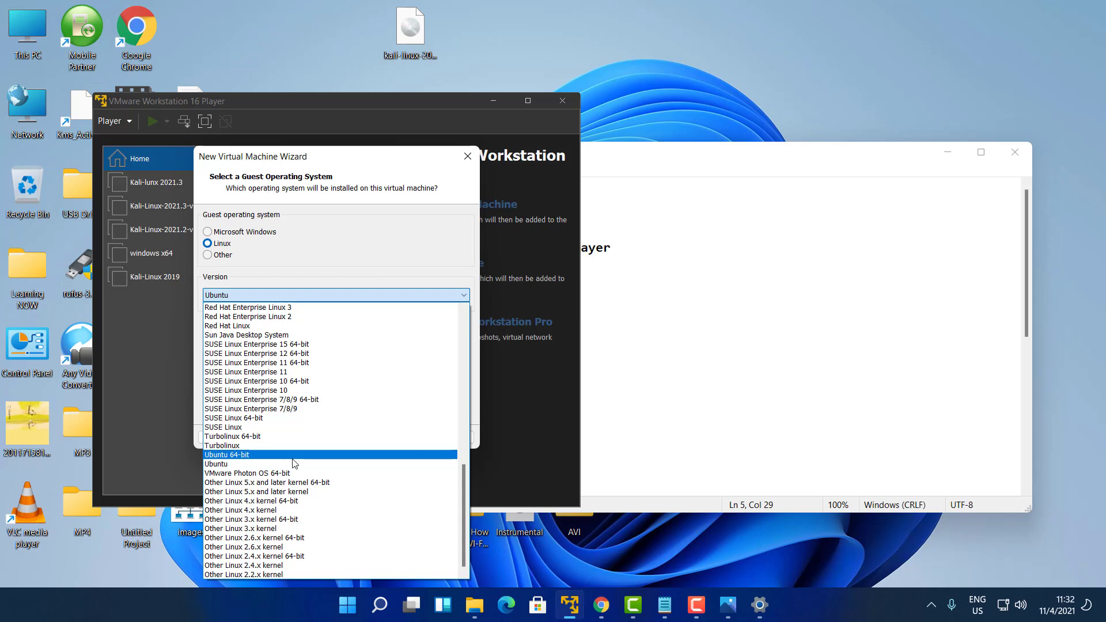
left_click(250, 455)
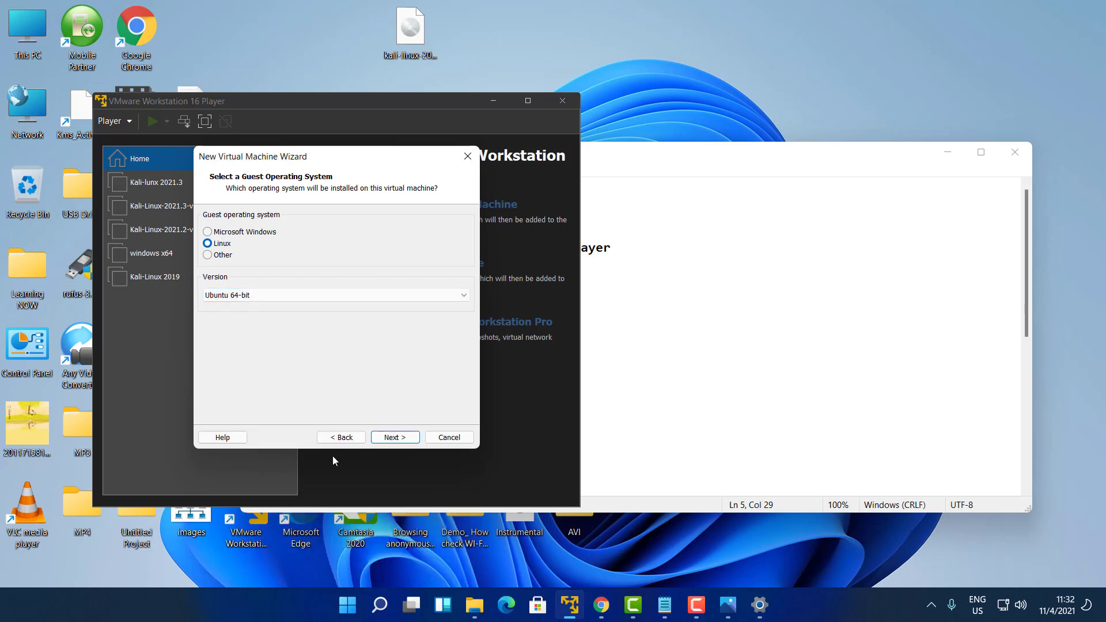
Name the new virtual machine 'Kali linux 2021.3A'
left_click(396, 439)
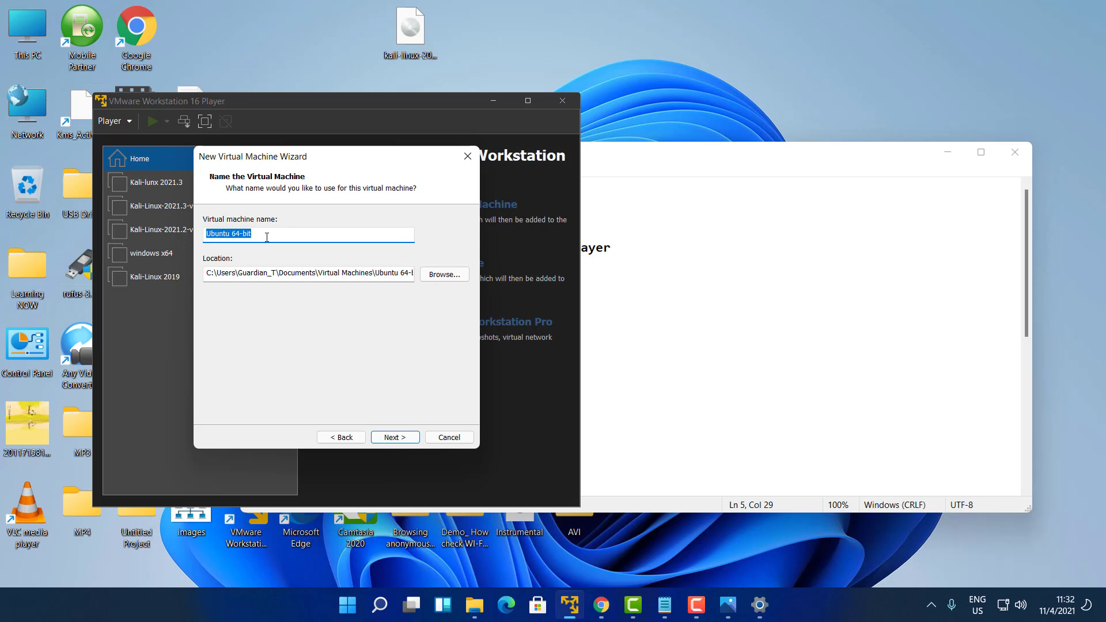
type("Kali linux 2021.3A")
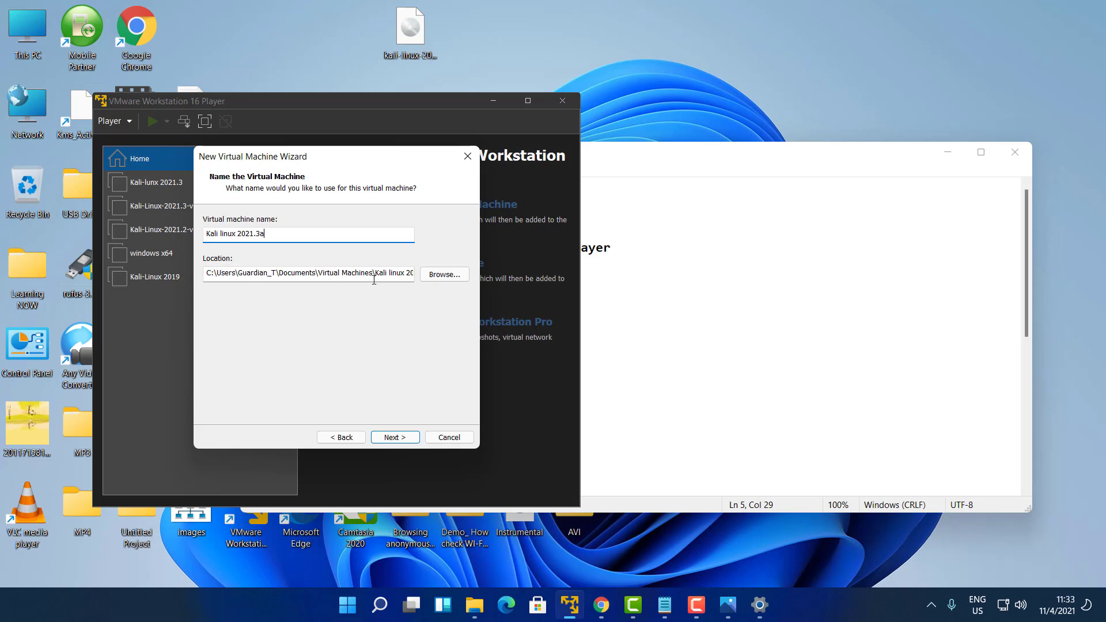
Set the VM location to the Kali linux 2021.3a folder under G_T (F:) > Guardian_T Lab
left_click(444, 274)
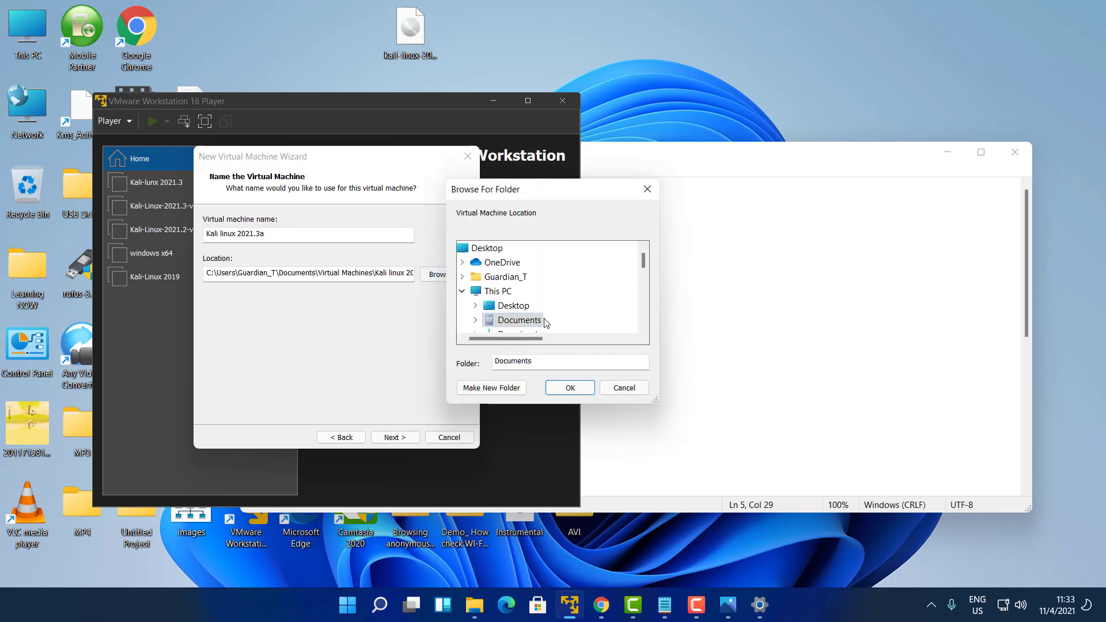
scroll(519, 317, "down", 5)
scroll(530, 297, "up", 2)
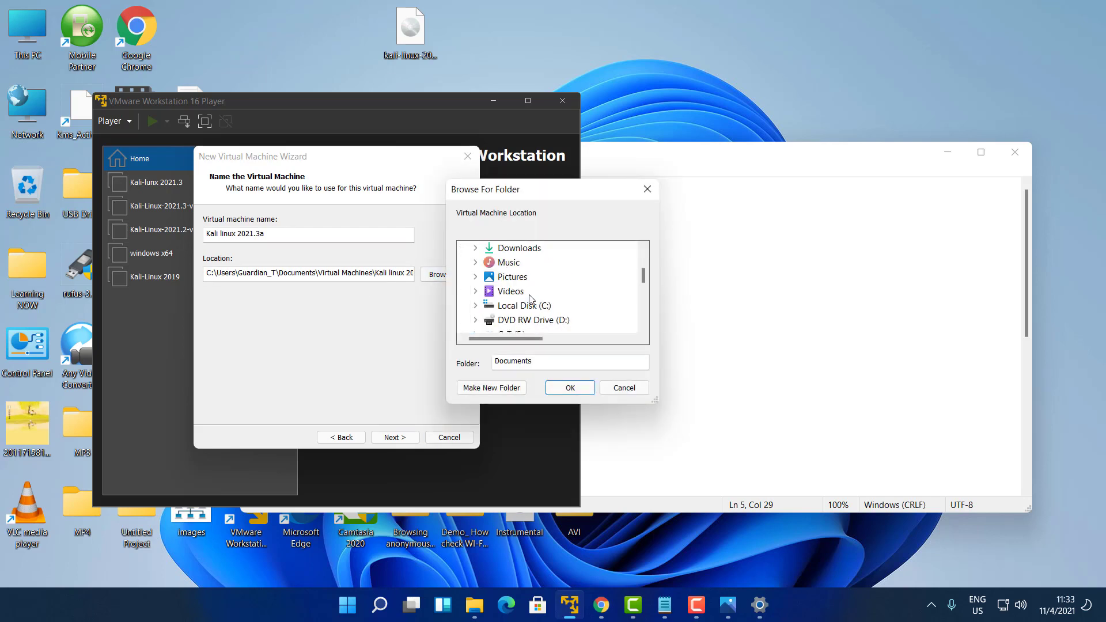
scroll(530, 297, "down", 2)
left_click(511, 249)
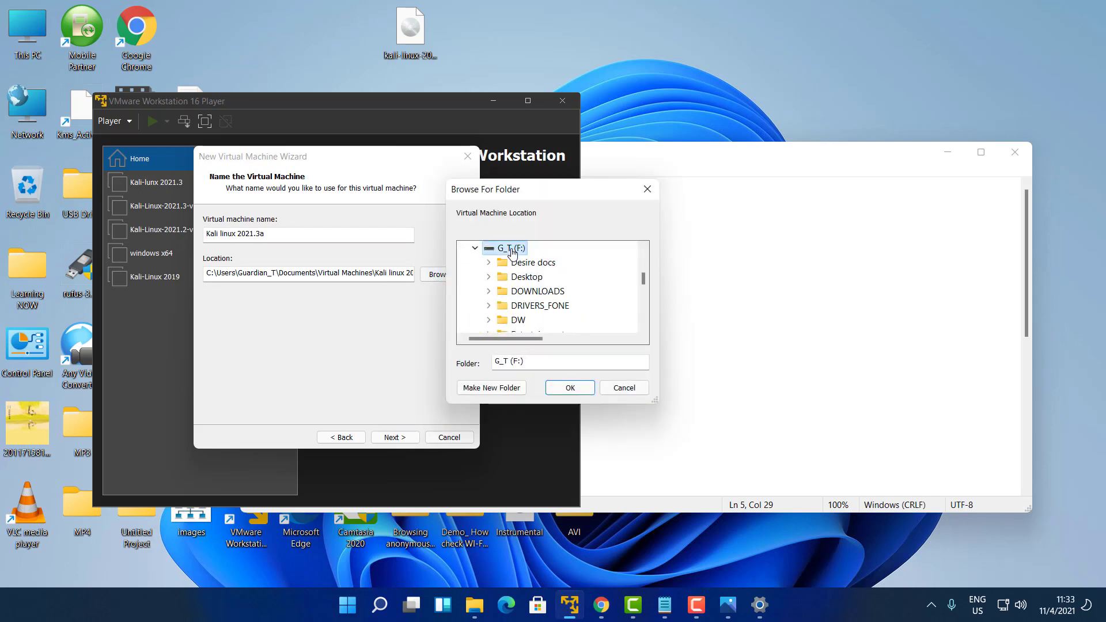
scroll(541, 317, "down", 1)
left_click(546, 309)
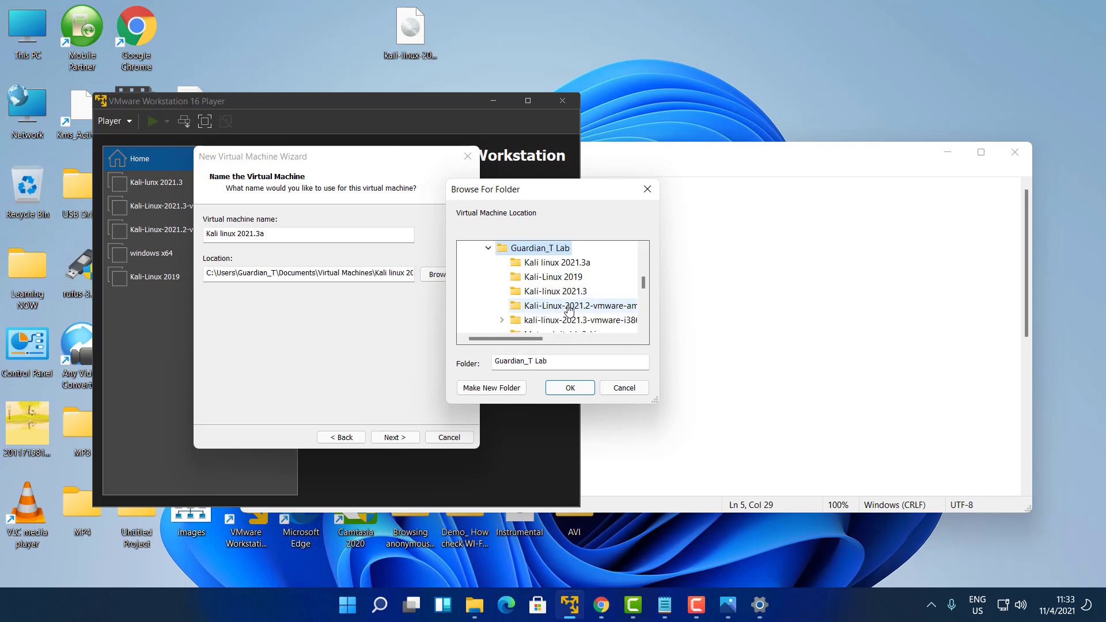
left_click(584, 266)
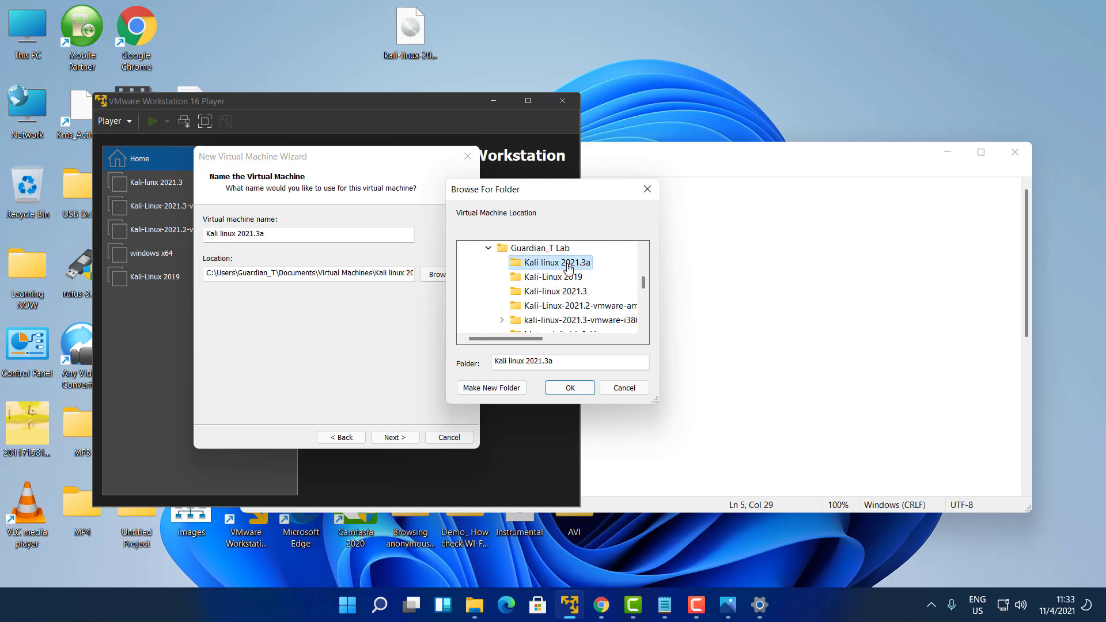
left_click(570, 388)
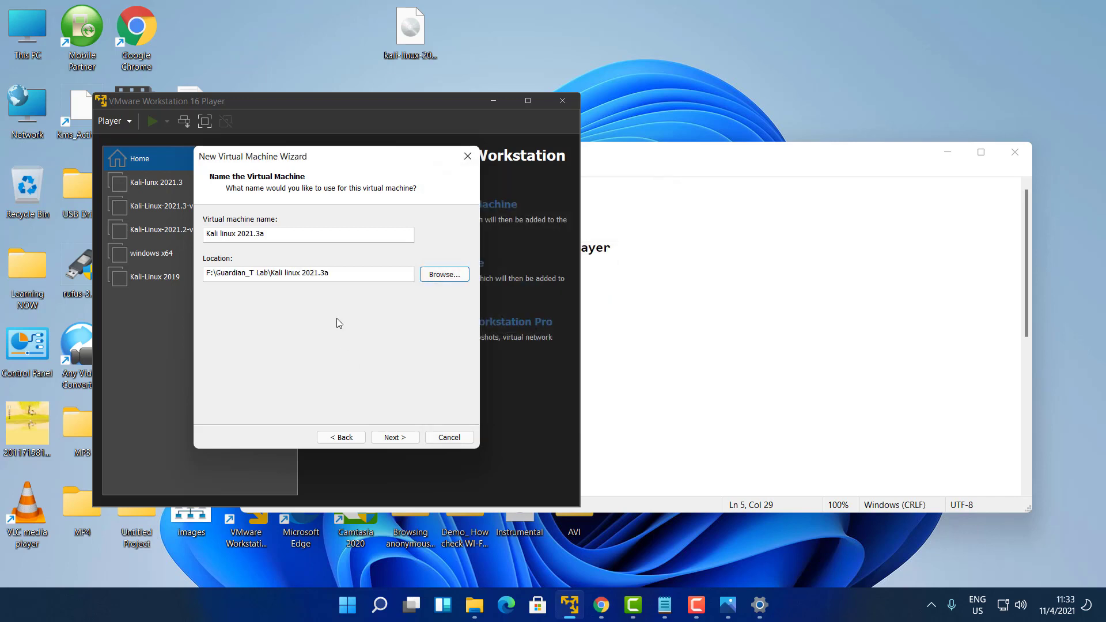
Keep the 20 GB disk split into multiple files and advance to the Ready to Create summary
left_click(391, 438)
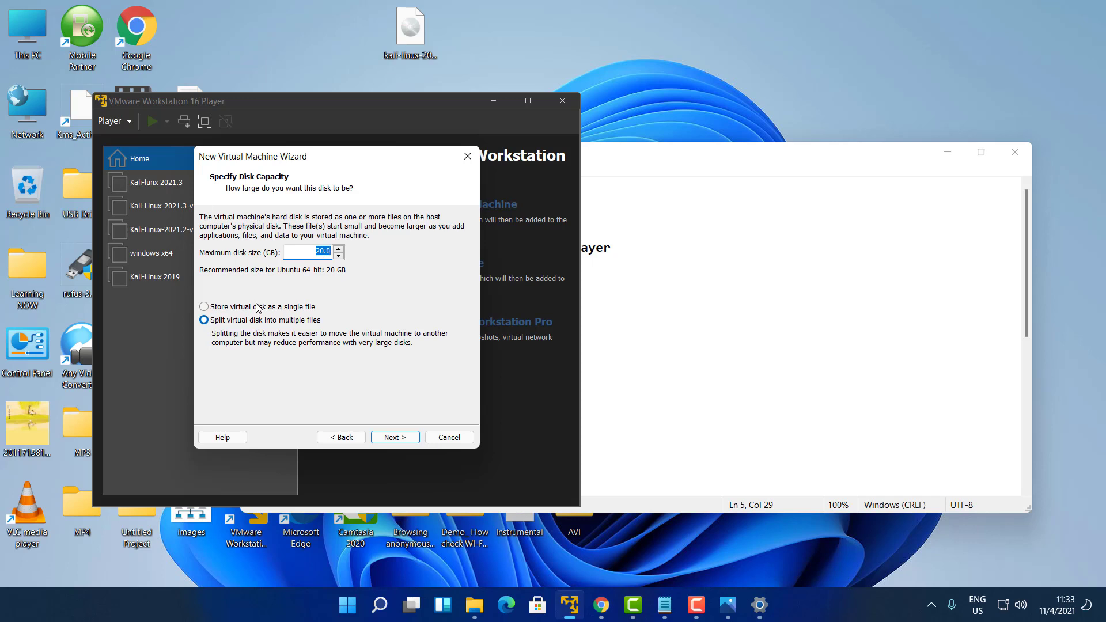
left_click(395, 438)
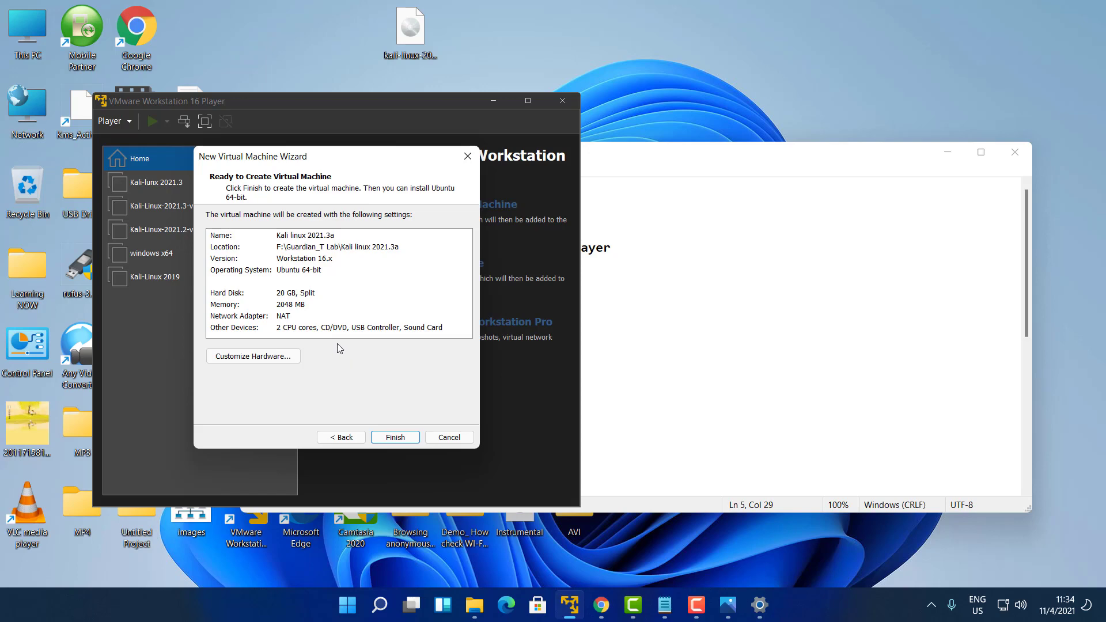
In Customize Hardware, leave processor cores at 2 and view the CD/DVD drive using the Kali ISO
left_click(281, 352)
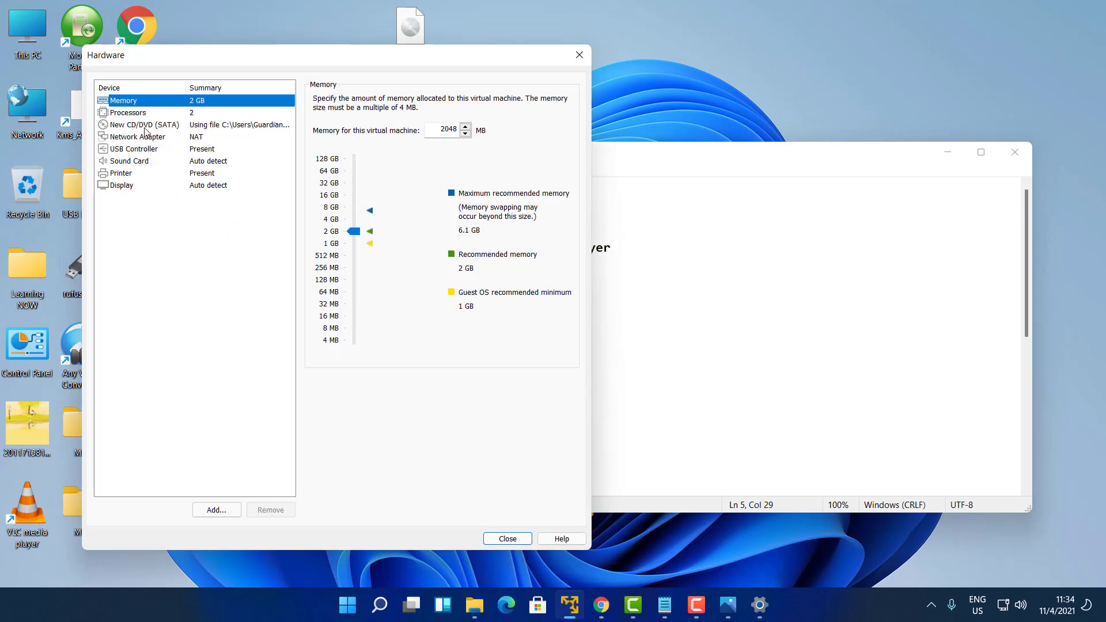
left_click(140, 115)
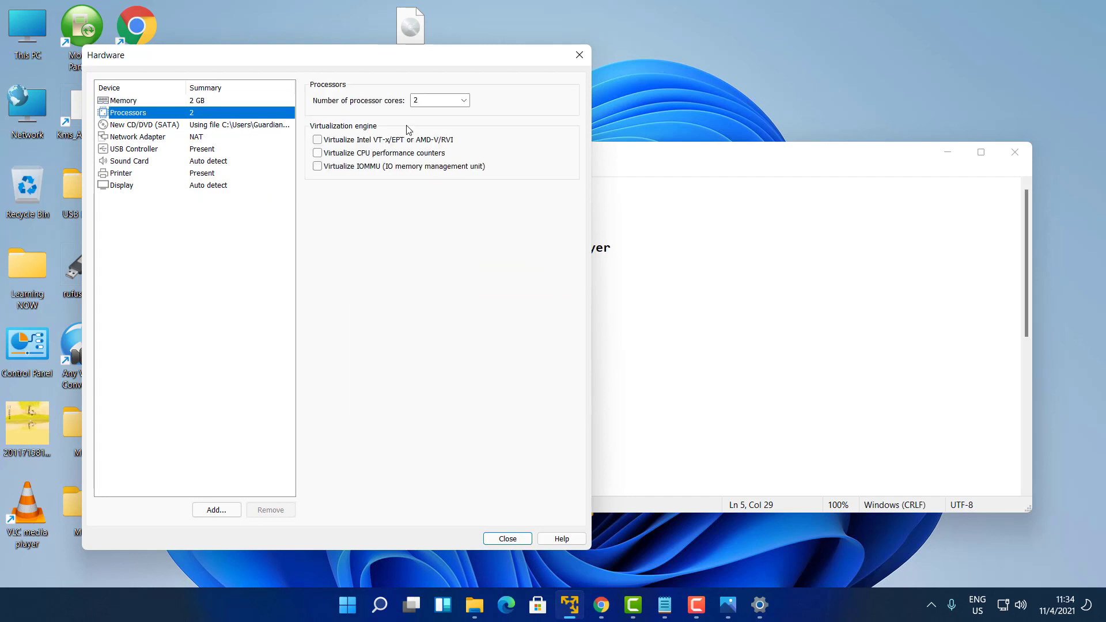
left_click(461, 106)
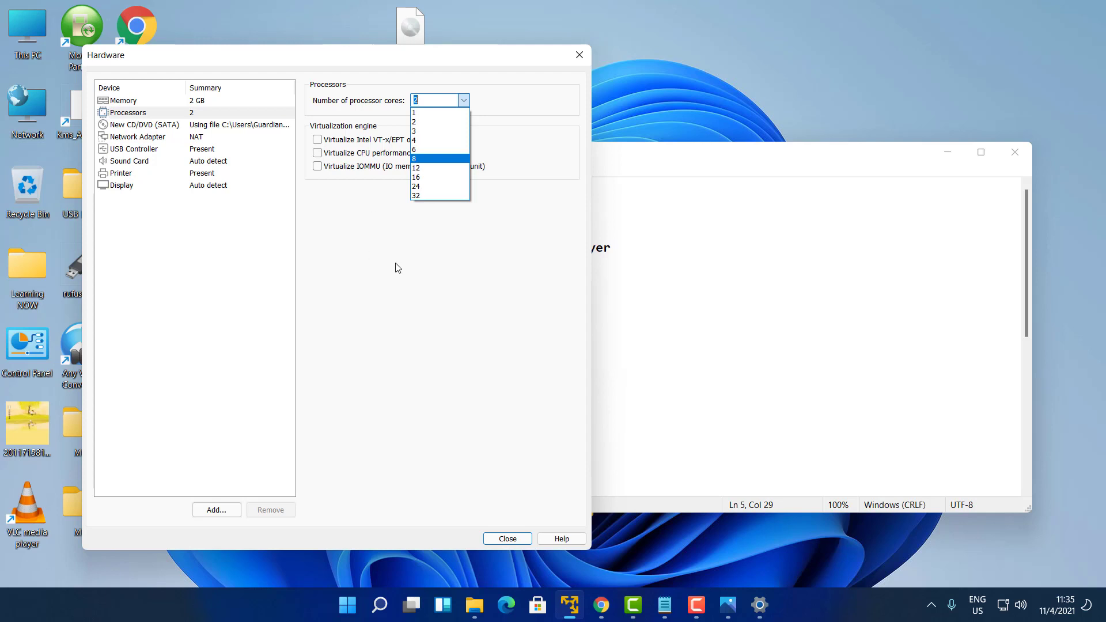
left_click(464, 286)
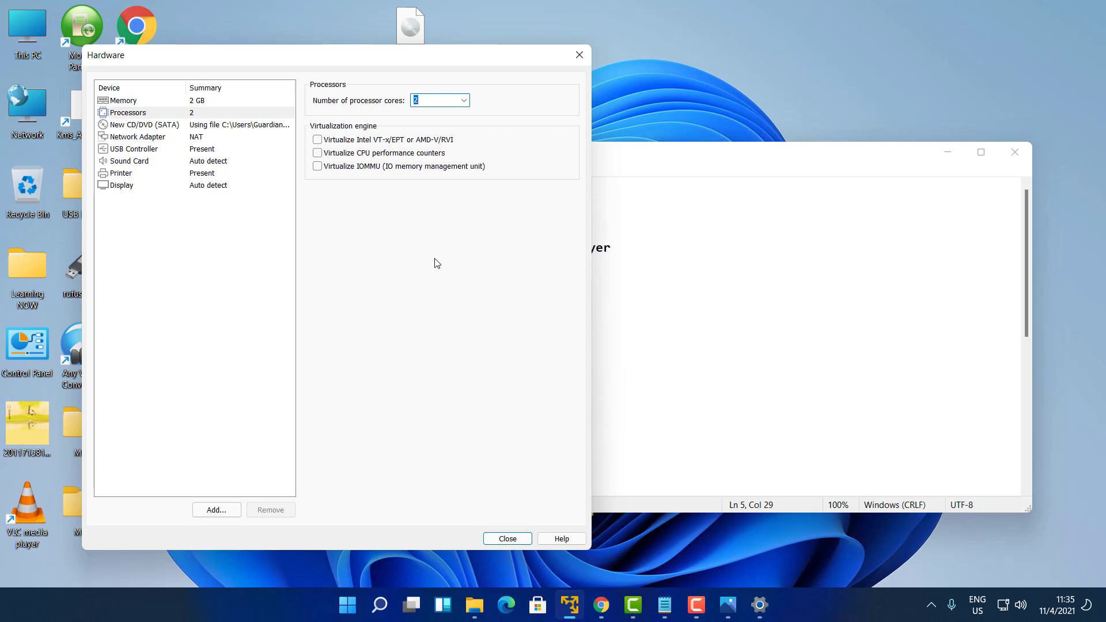
left_click(168, 130)
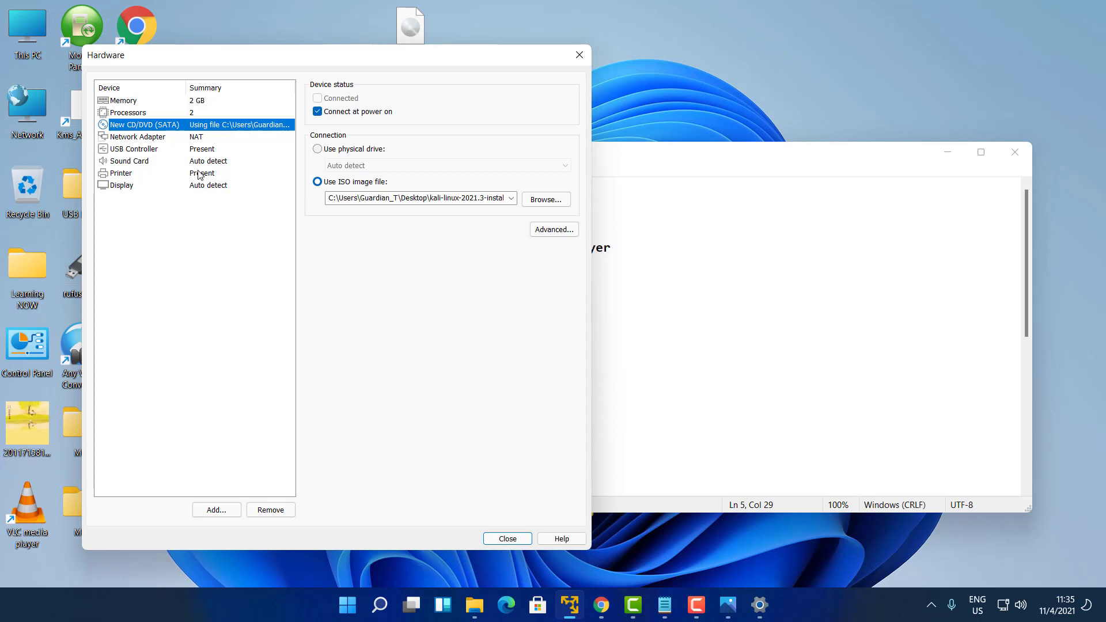
Review Network Adapter, USB Controller, Sound Card, Printer and Display unchanged, then close hardware settings
left_click(148, 138)
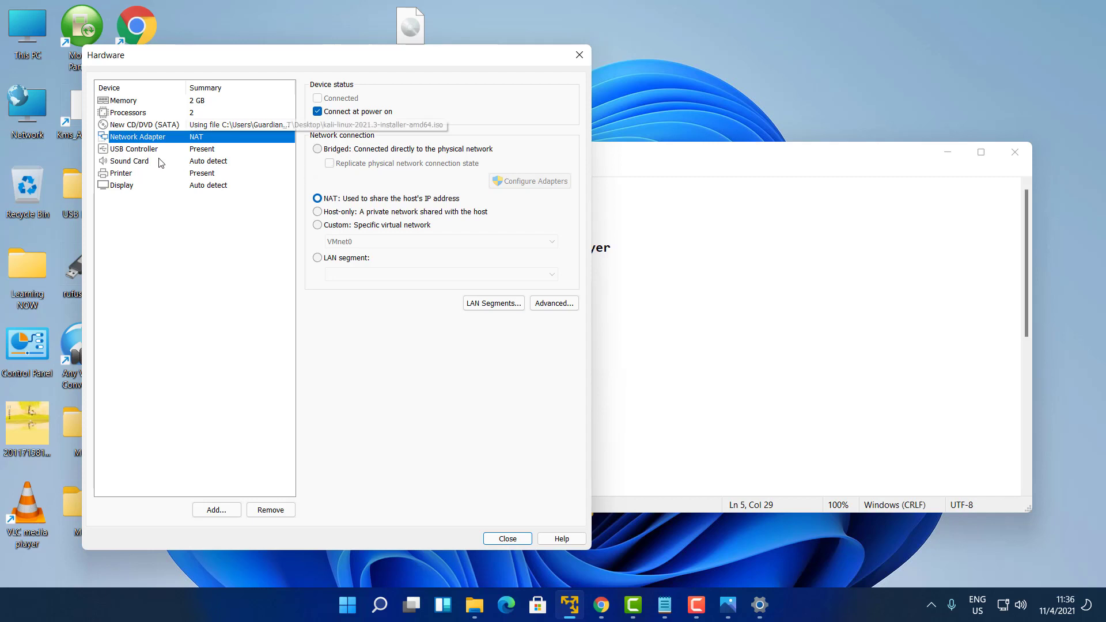
key("Up")
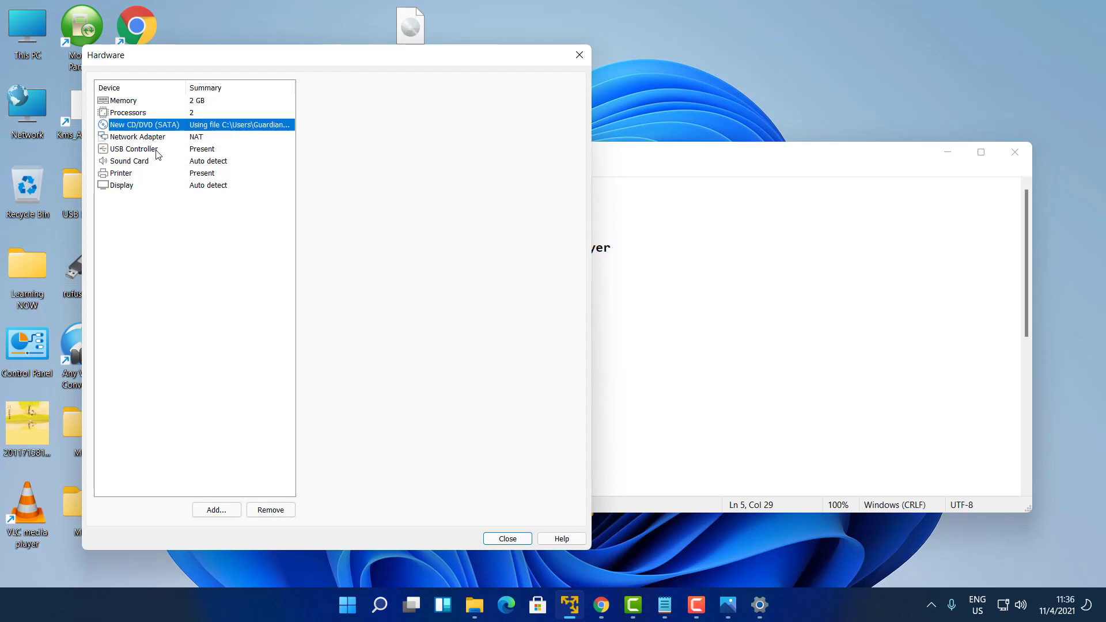
left_click(159, 151)
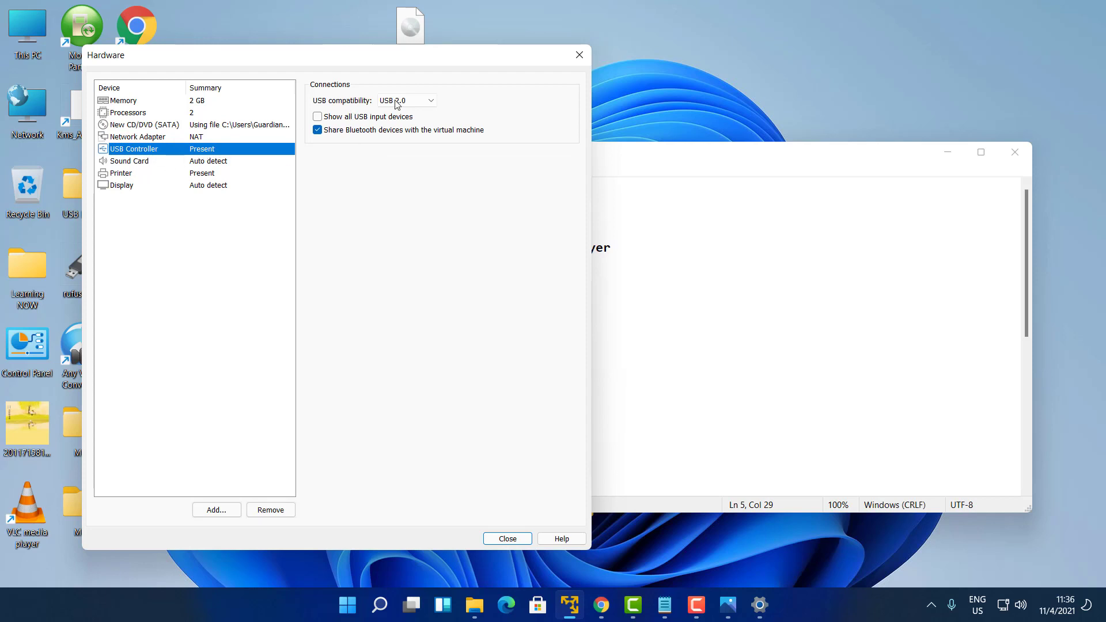
left_click(139, 163)
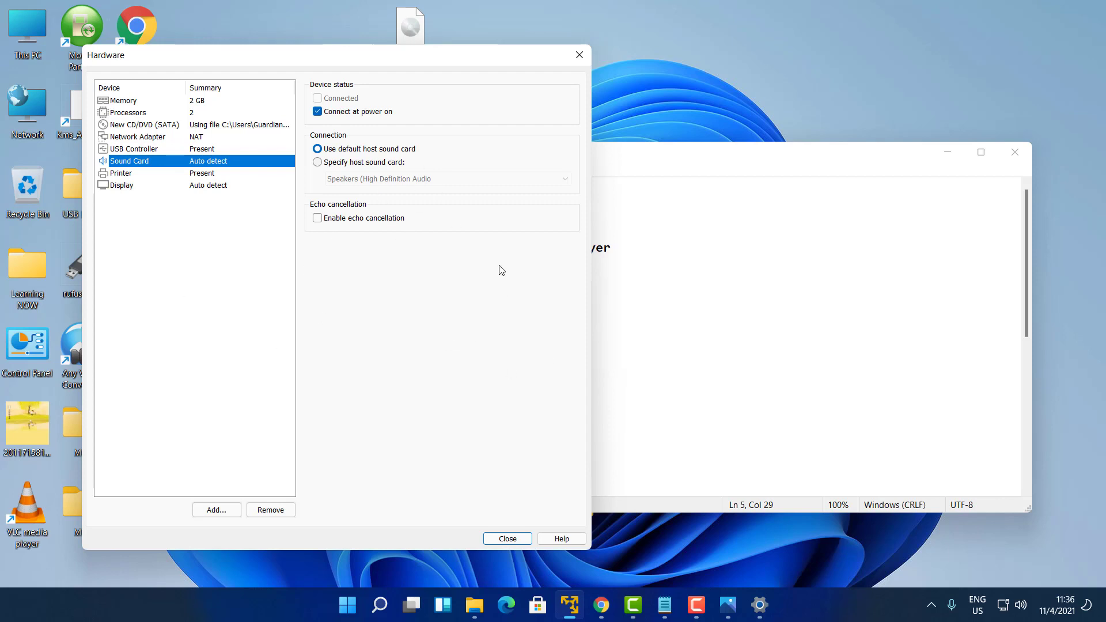
left_click(125, 174)
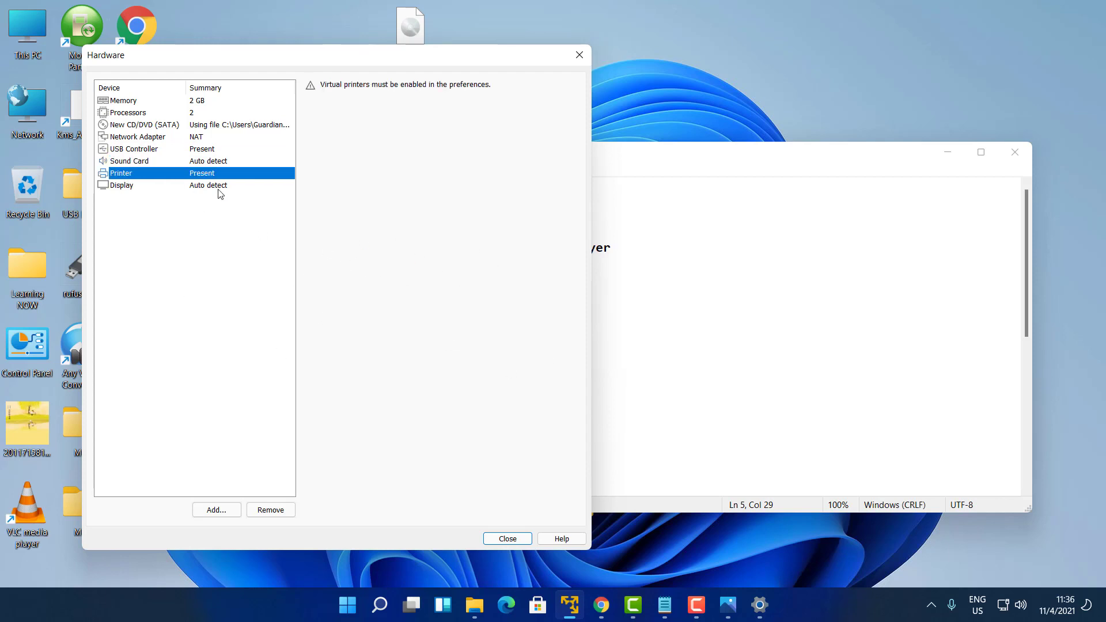
left_click(123, 196)
left_click(125, 184)
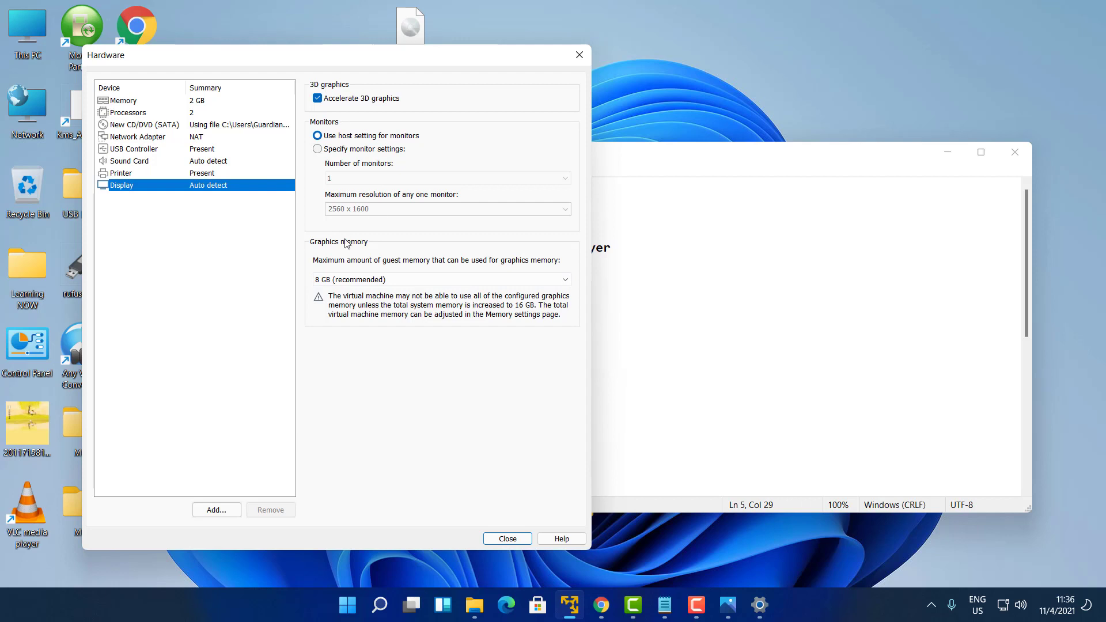
left_click(513, 537)
Finish creating the Kali linux 2021.3a VM and power it on to the installer menu
left_click(410, 440)
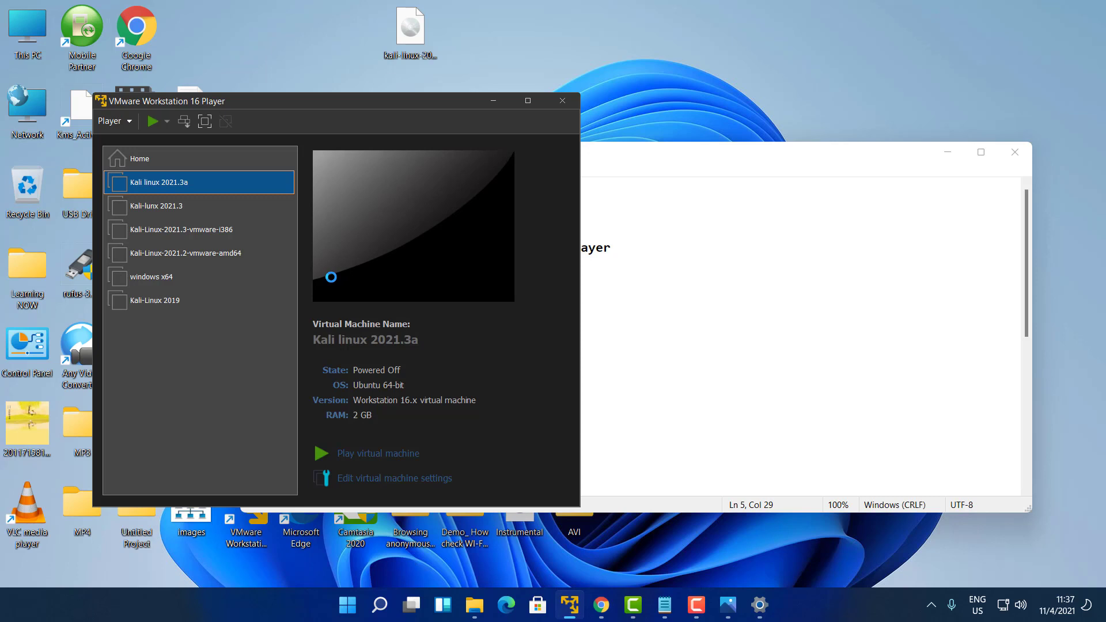
left_click(389, 454)
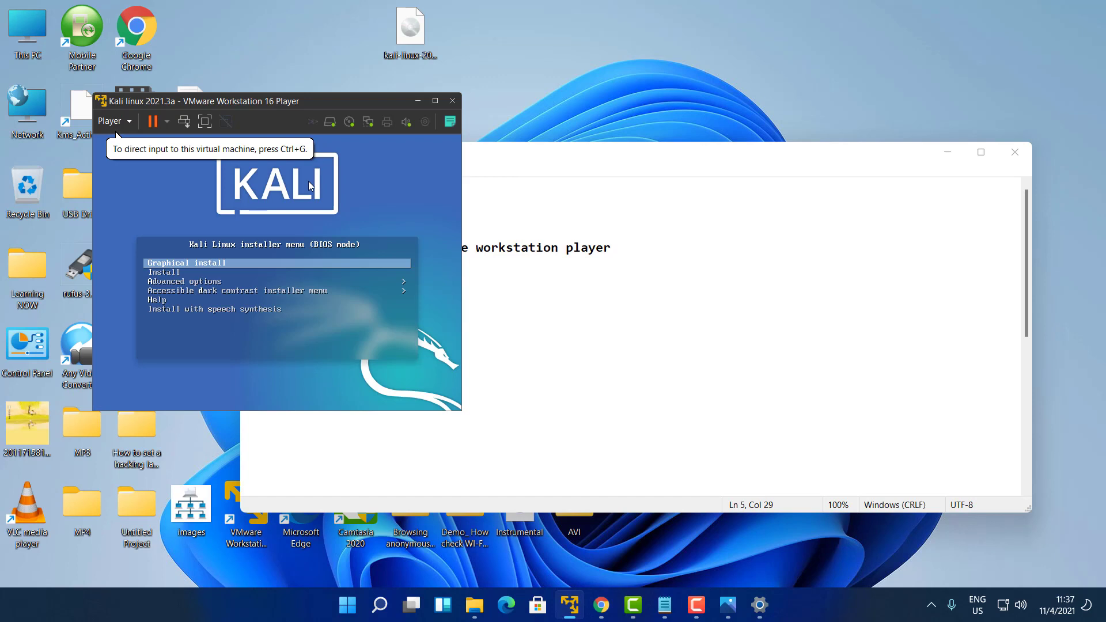
Choose Graphical install from the Kali boot menu to launch the installer
left_click(309, 180)
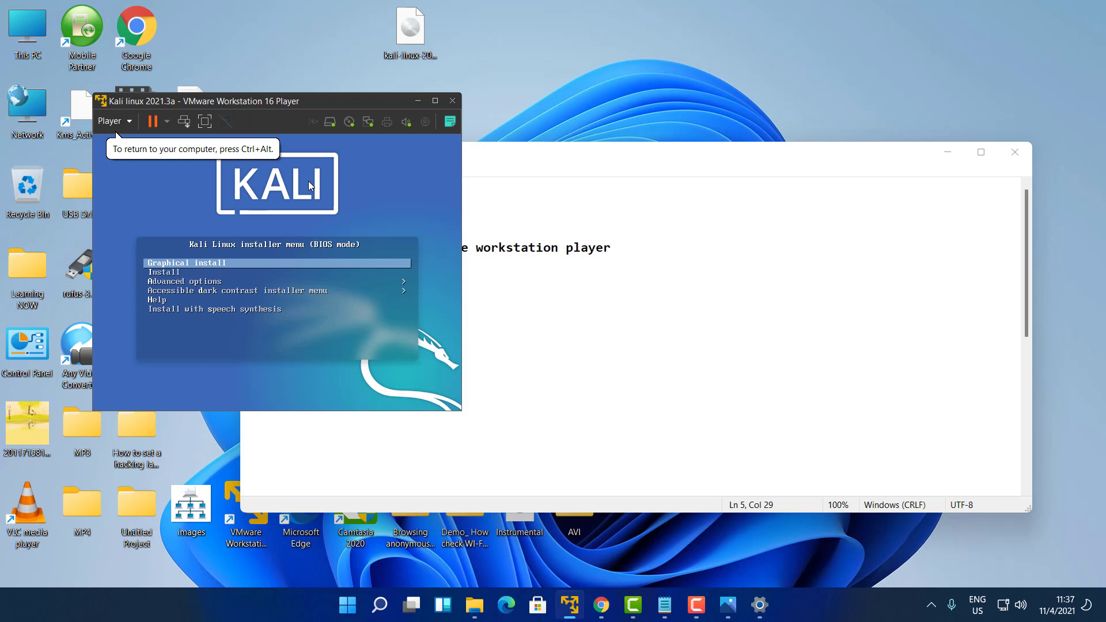
key("Down")
key("Down")
key("Up")
key("Up")
key("Return")
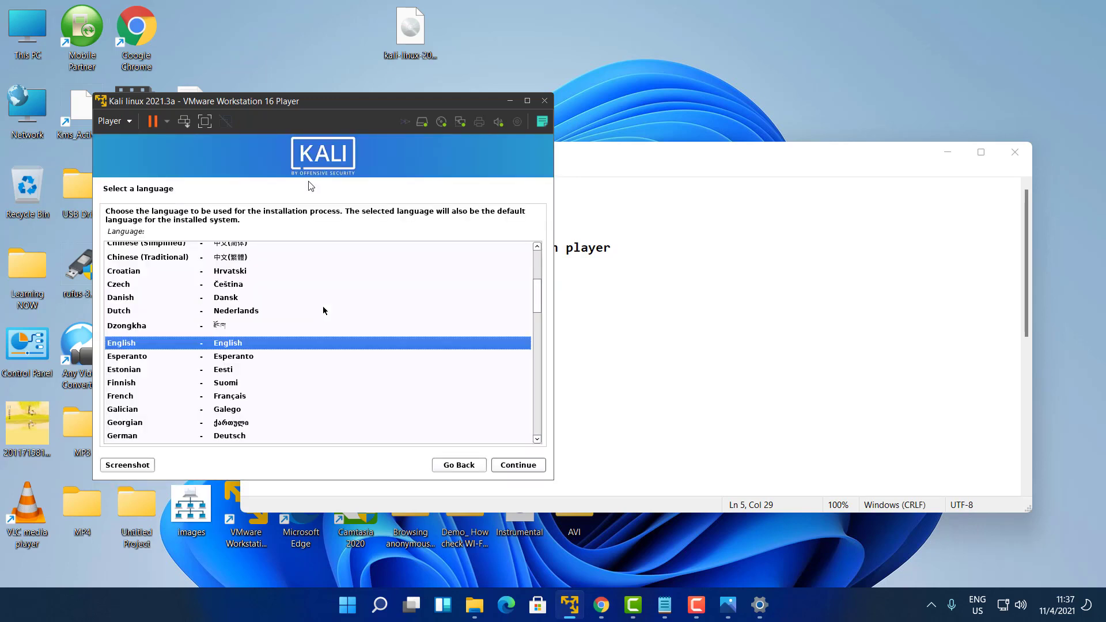
Accept English language, United States location and the American English keyboard layout
key("Return")
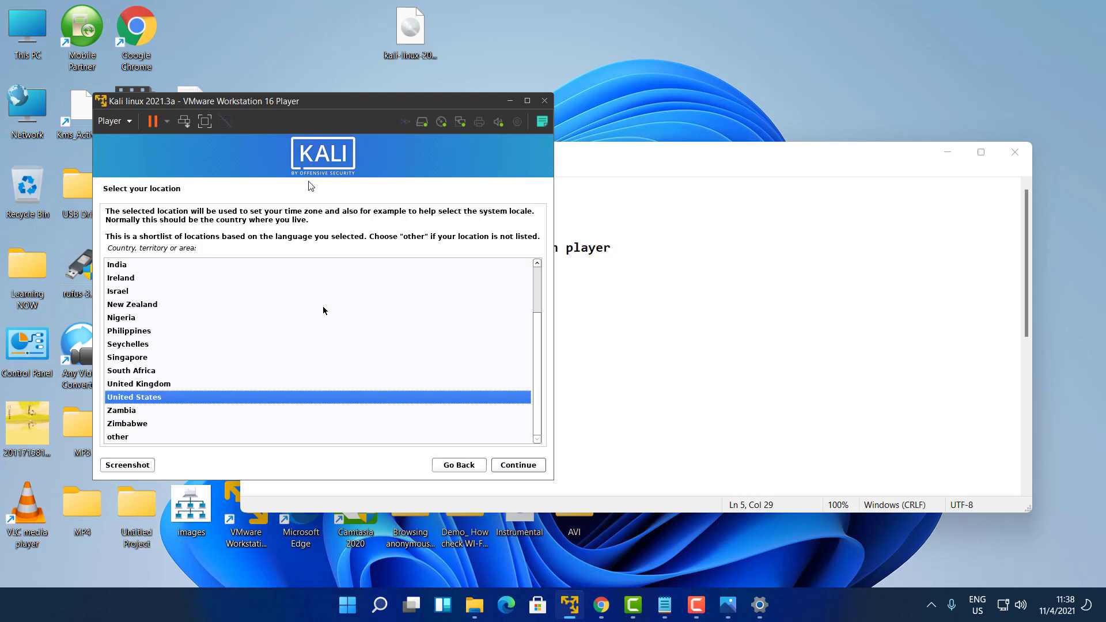
key("Return")
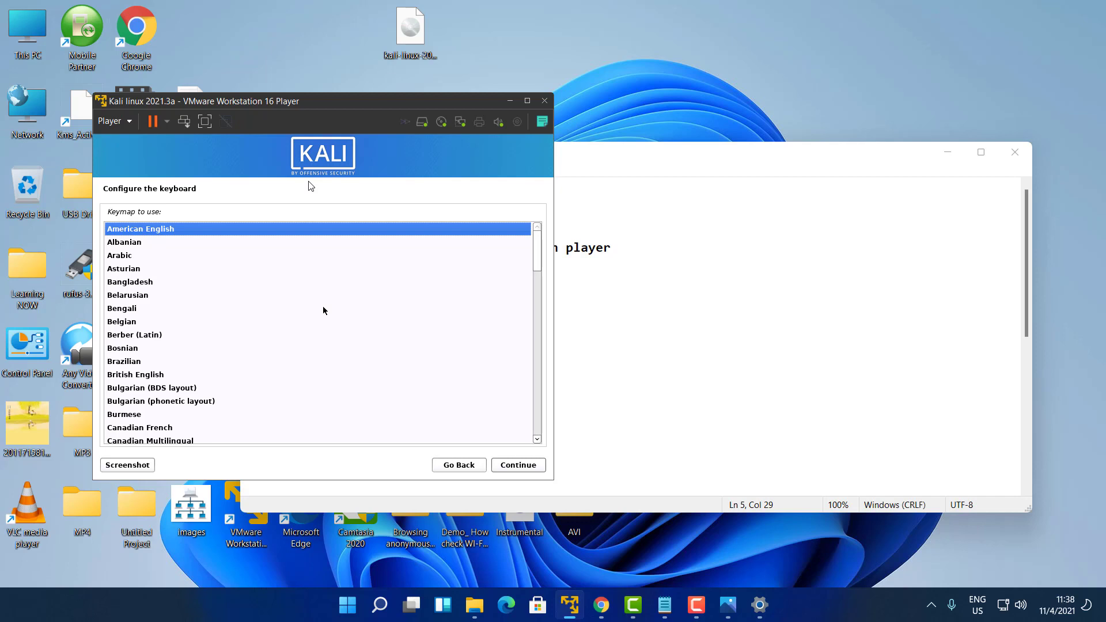
key("Down")
key("Down")
key("Down")
key("Down")
key("Down")
key("Down")
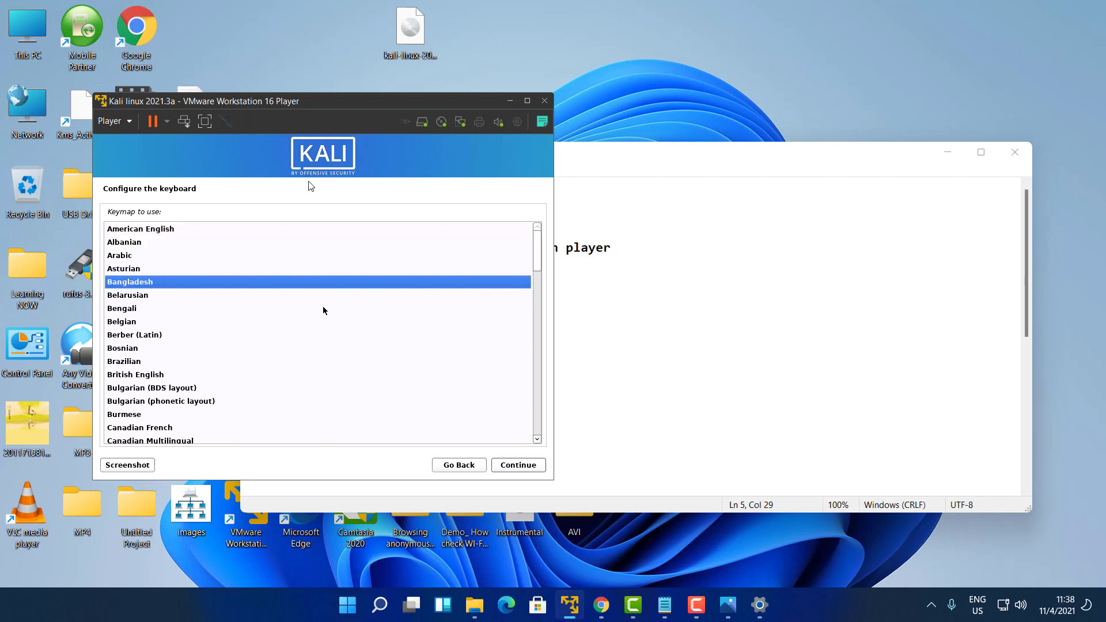
key("Up")
key("Up")
key("Up")
key("Up")
key("Up")
key("Up")
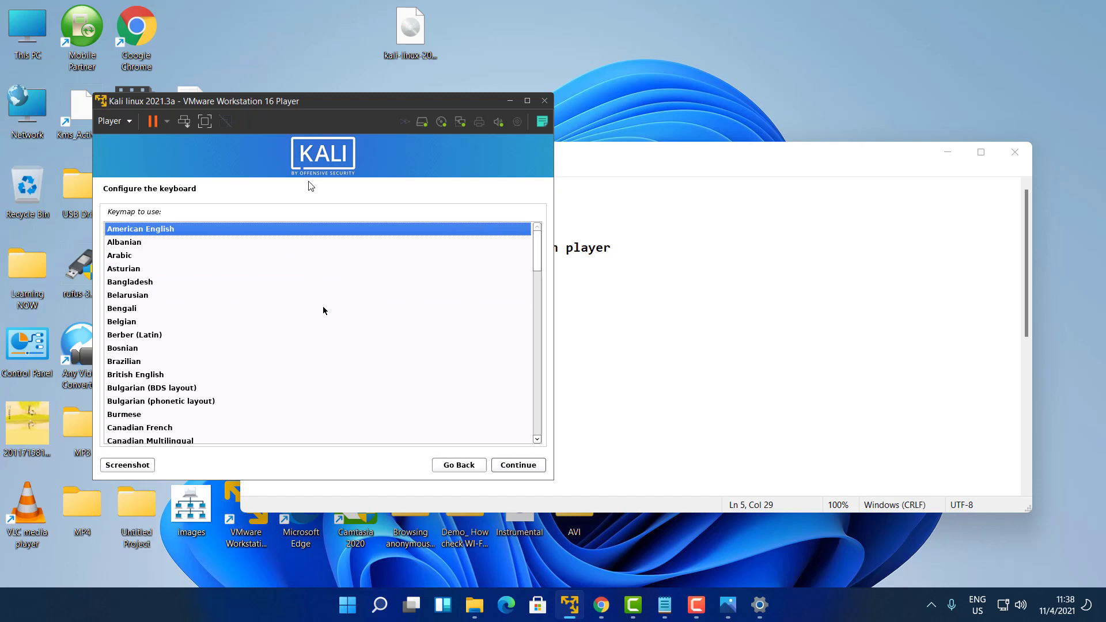
key("Return")
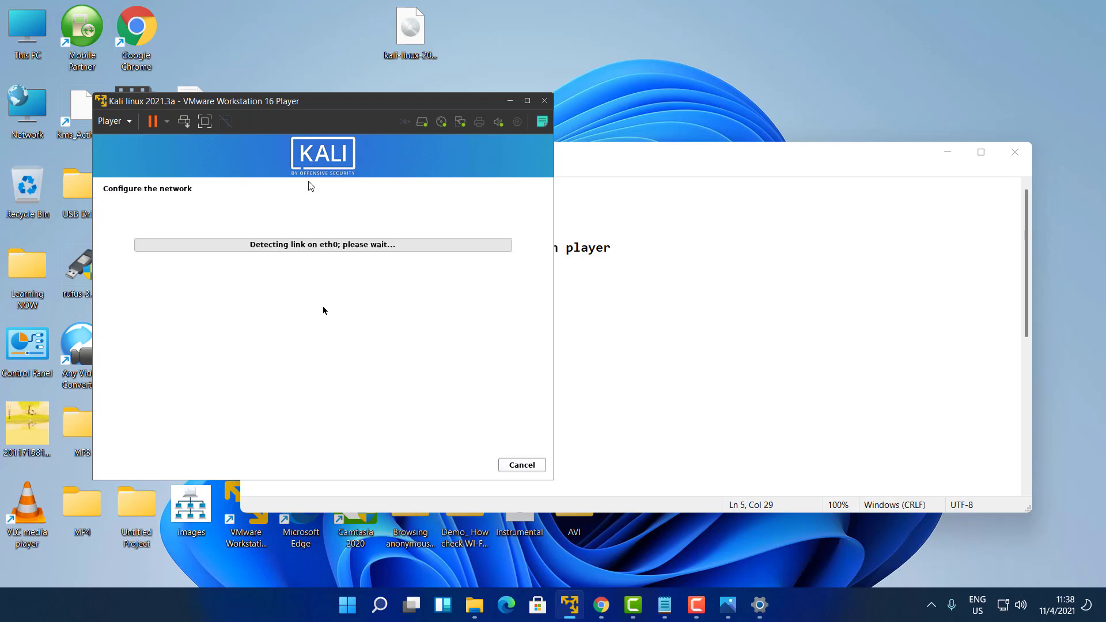
Dismiss the Windows Quick Settings panel and return focus to the VM for the Hostname page
left_click(1000, 598)
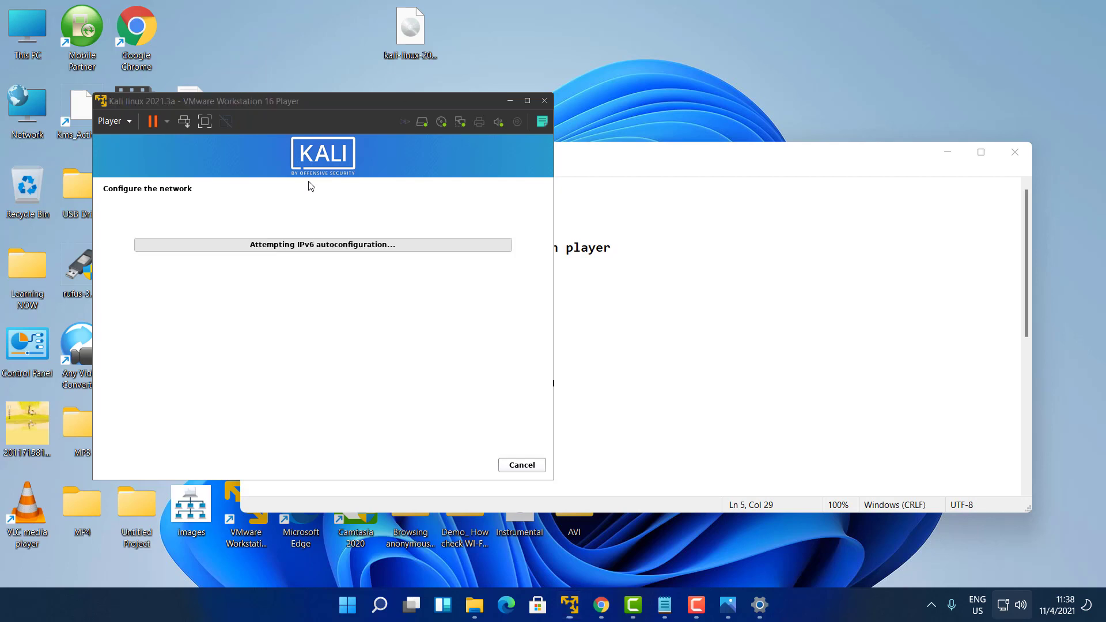
key("ctrl")
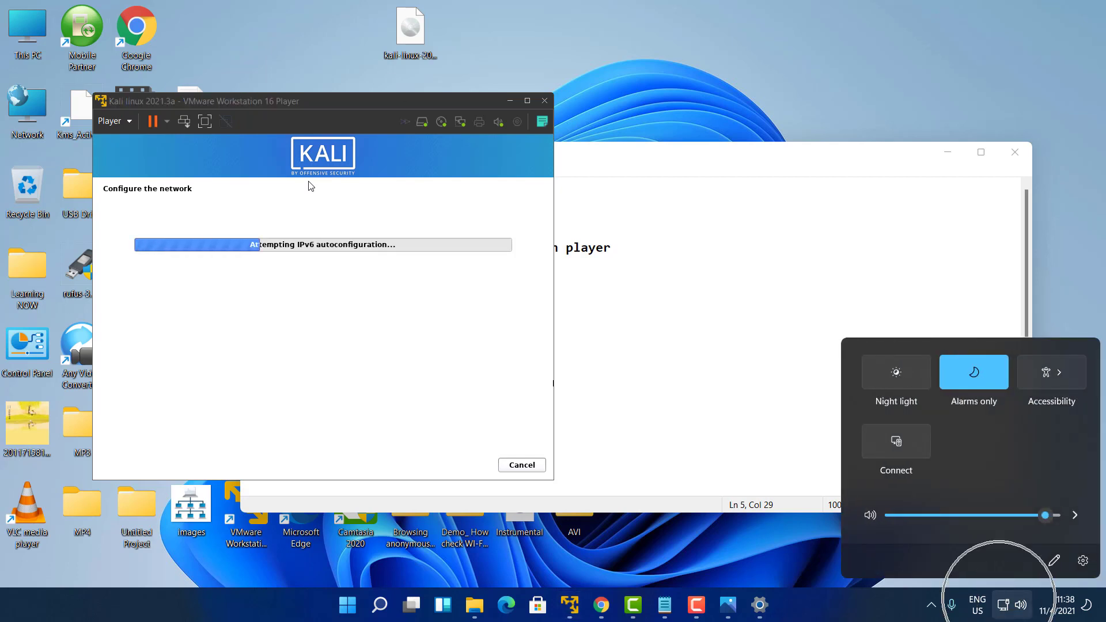
left_click(377, 324)
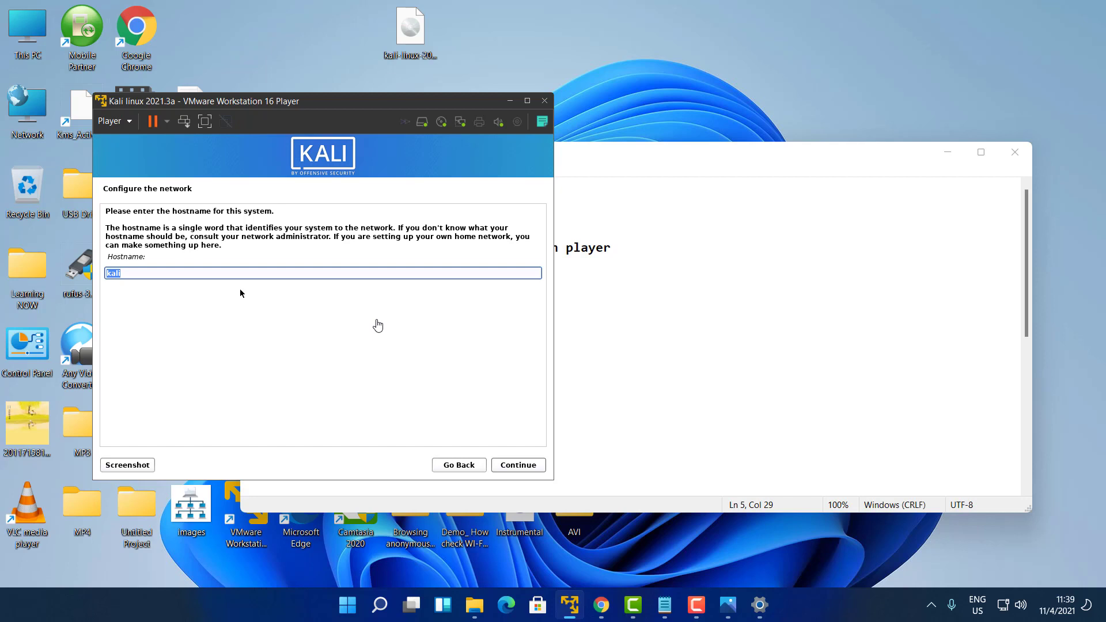
Keep the hostname 'kali' and leave the domain name blank
left_click(131, 270)
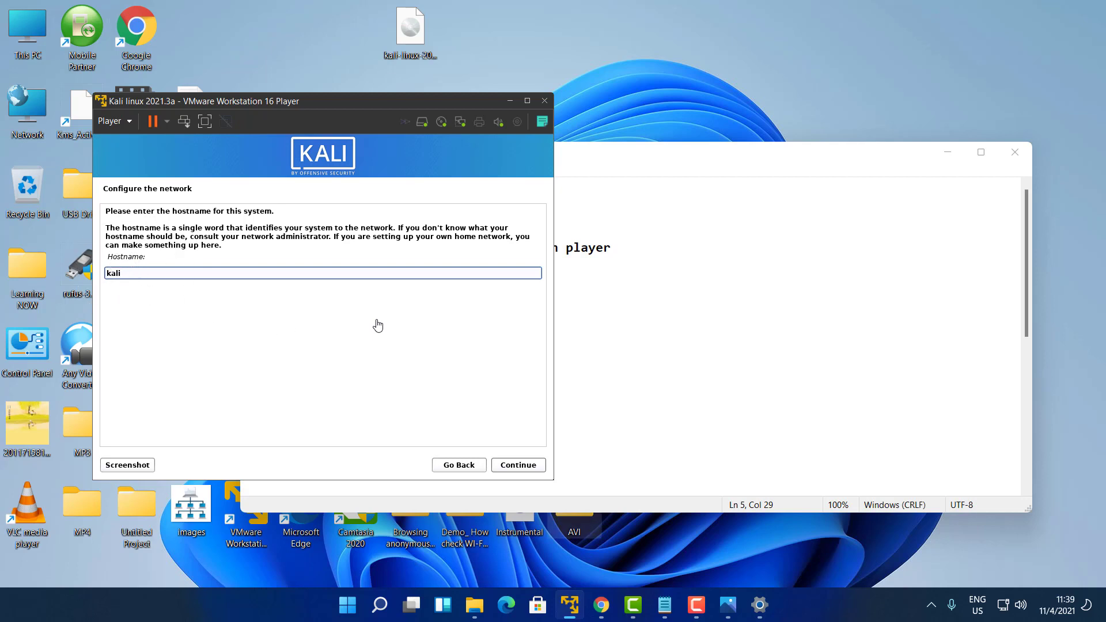
left_click(524, 467)
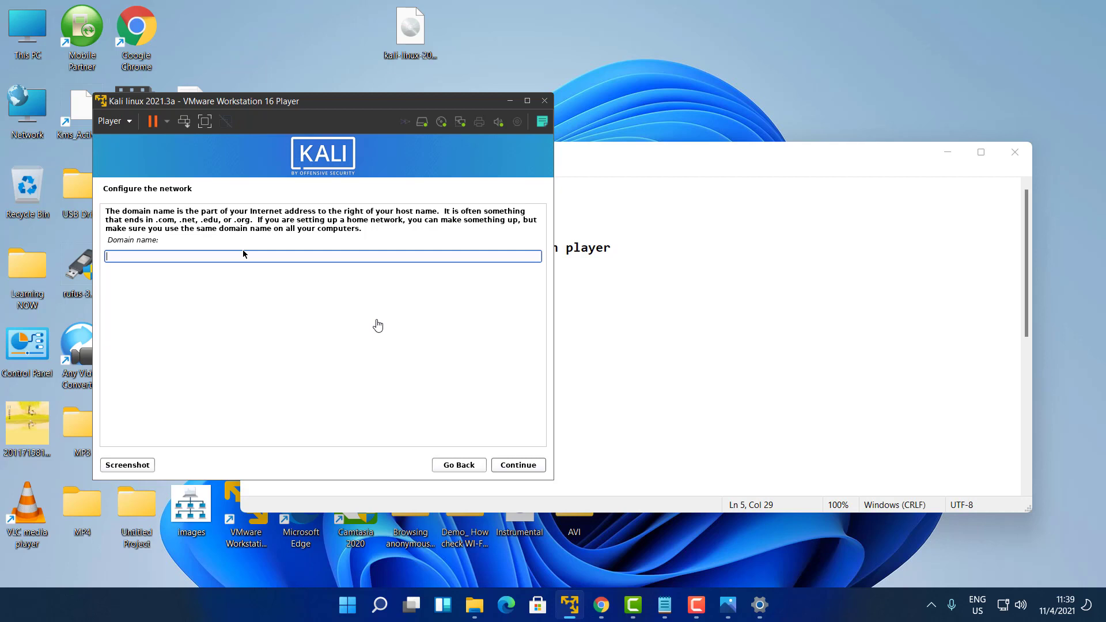
left_click(524, 465)
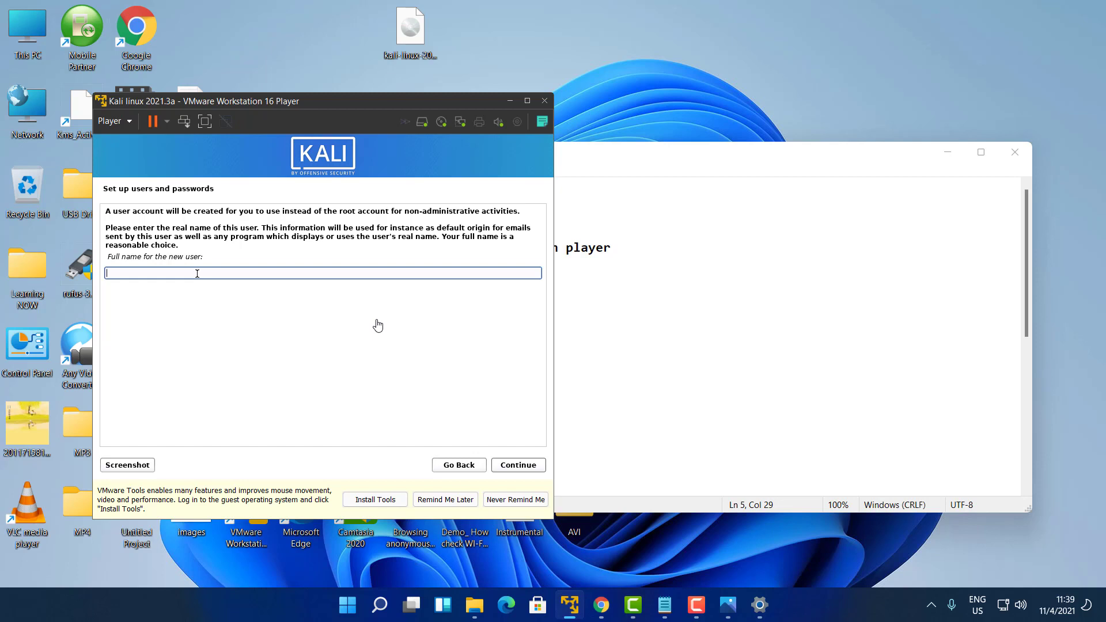
Enter the new user's full name and accept the suggested username
type("Gt")
key("BackSpace")
key("BackSpace")
type("gt")
left_click(521, 467)
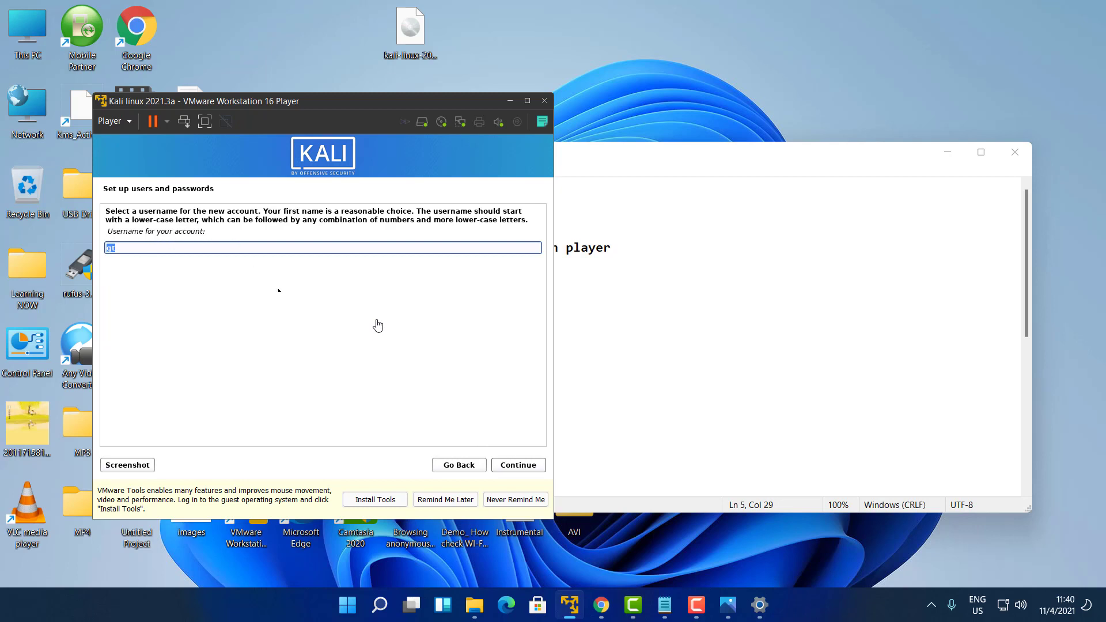
left_click(519, 465)
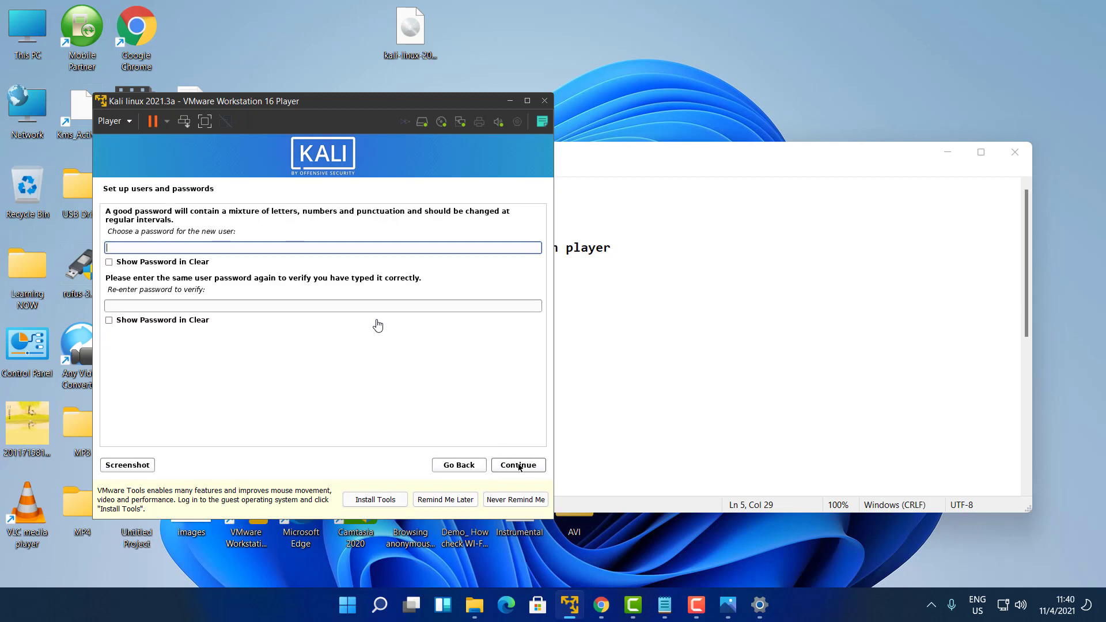
Set and confirm the user account password
type("kal")
left_click(181, 306)
type("kal")
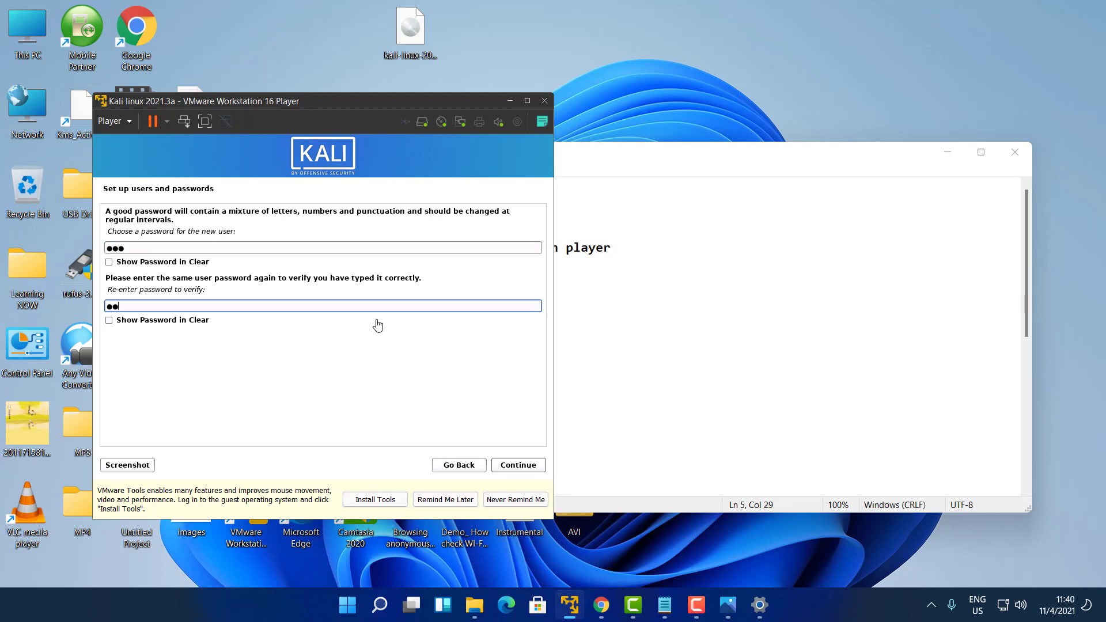
left_click(512, 465)
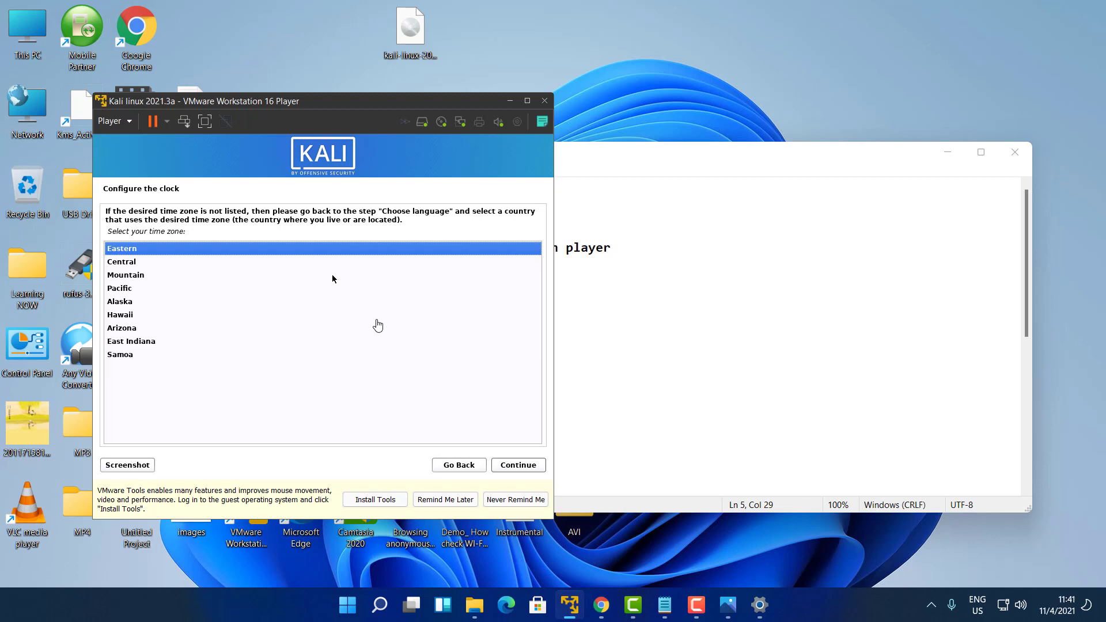
Accept Eastern as the time zone and let the installer detect the disks
key("Return")
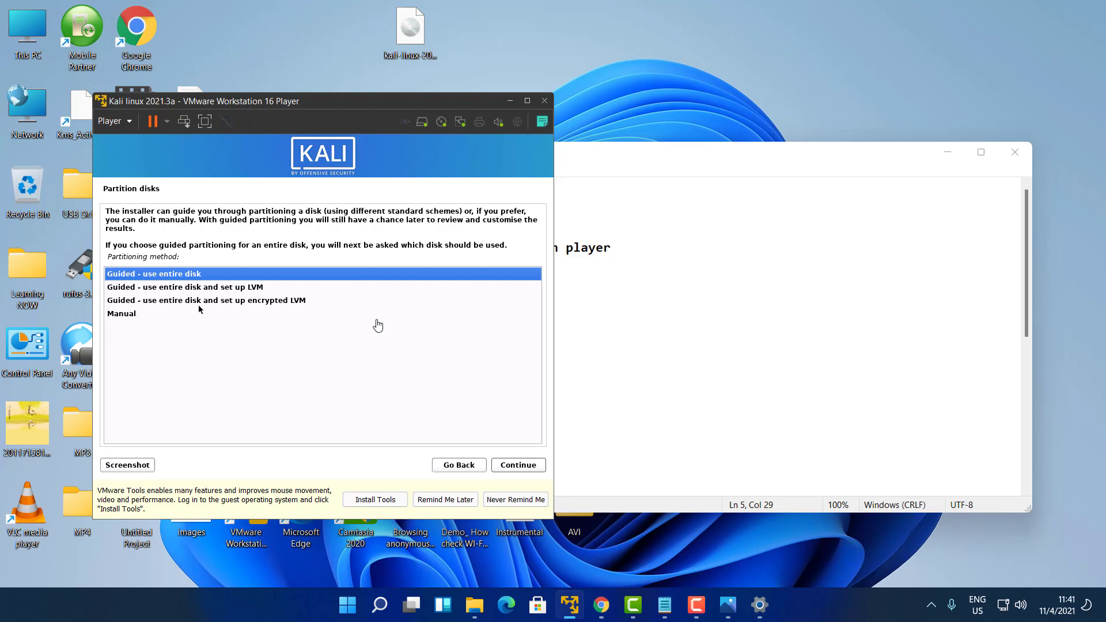
Choose 'Guided - use entire disk' as the partitioning method instead of Manual
left_click(129, 316)
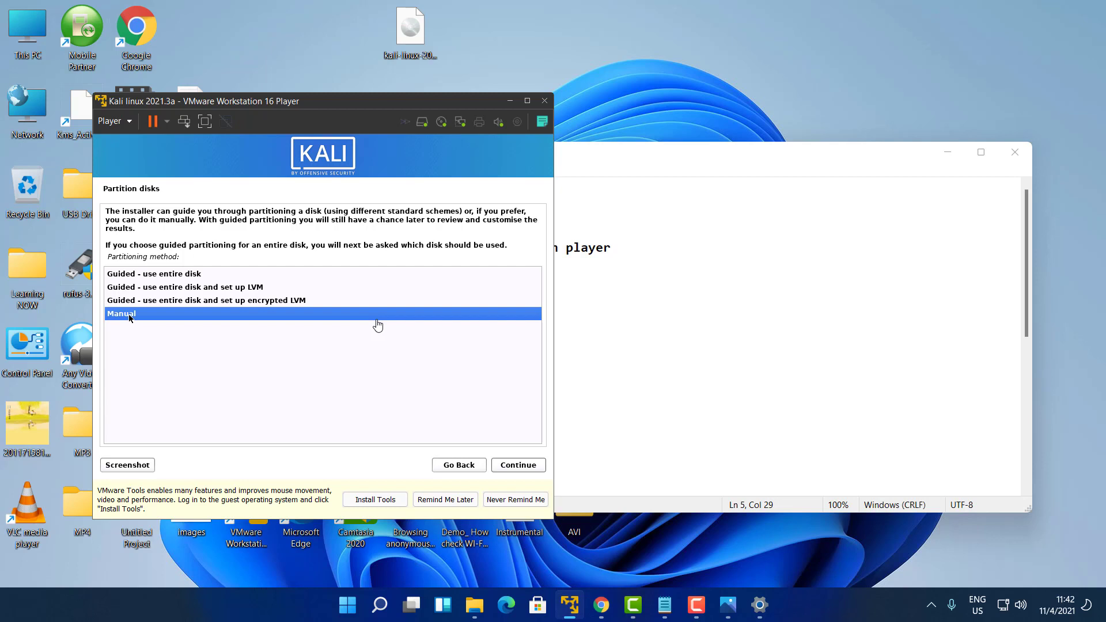
key("Up")
key("Up")
key("Up")
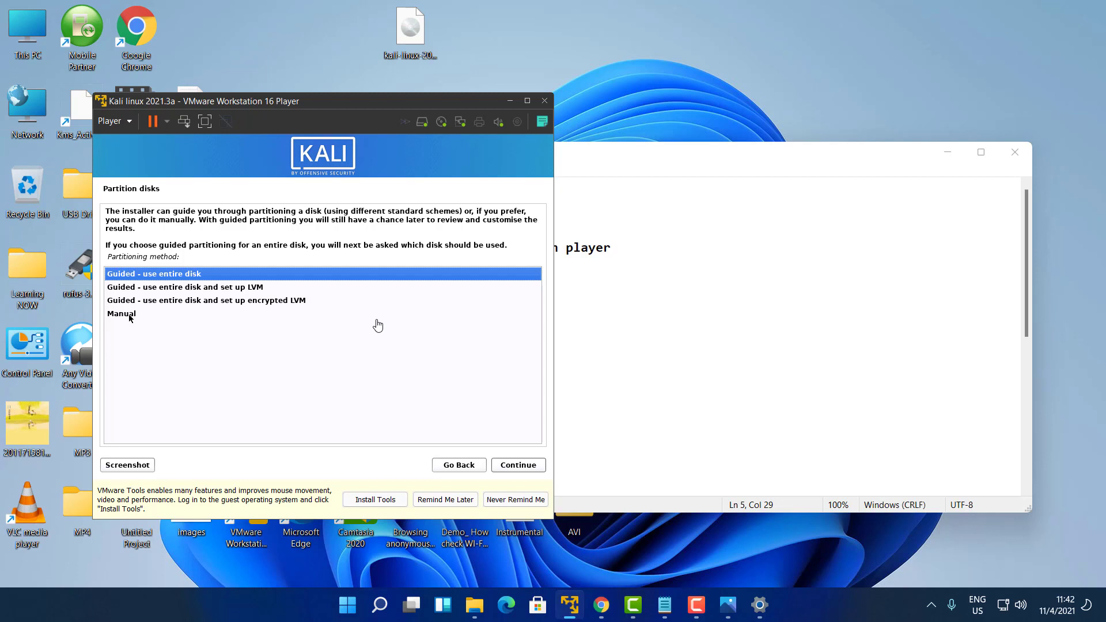
key("Return")
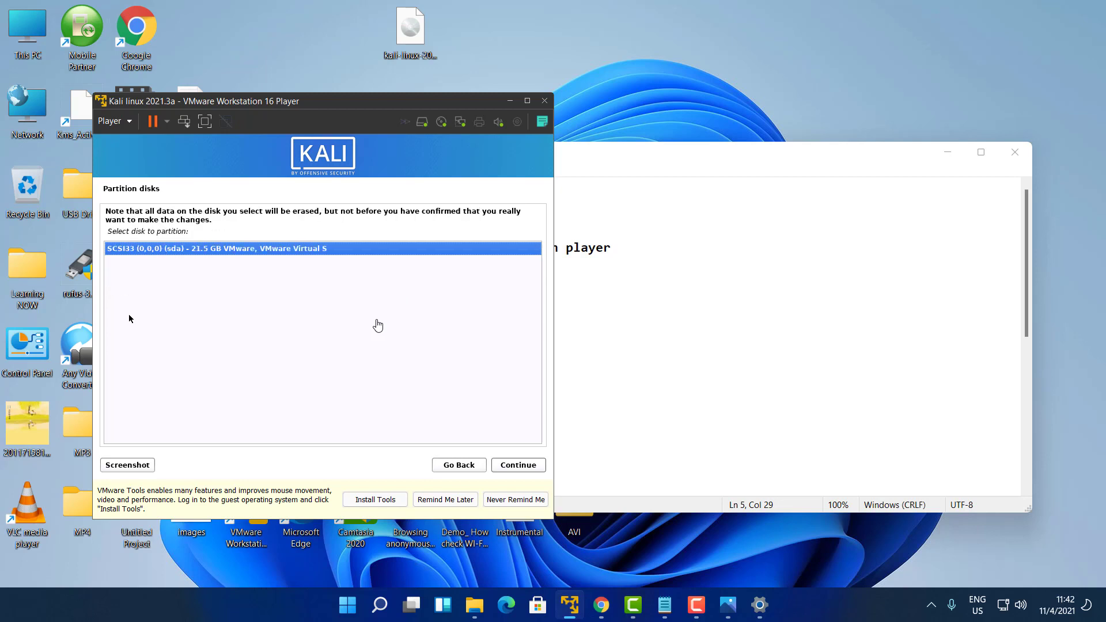
Select the 21.5 GB SCSI33 (sda) VMware virtual disk to partition
key("Return")
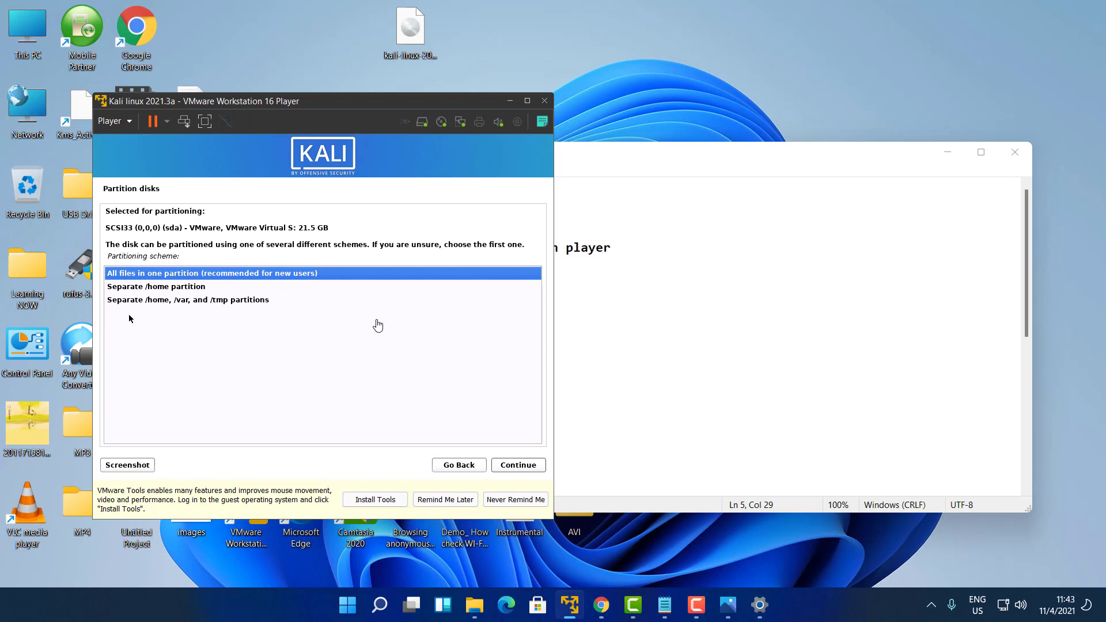
Use the 'All files in one partition' scheme and confirm writing the partitions to disk
key("Return")
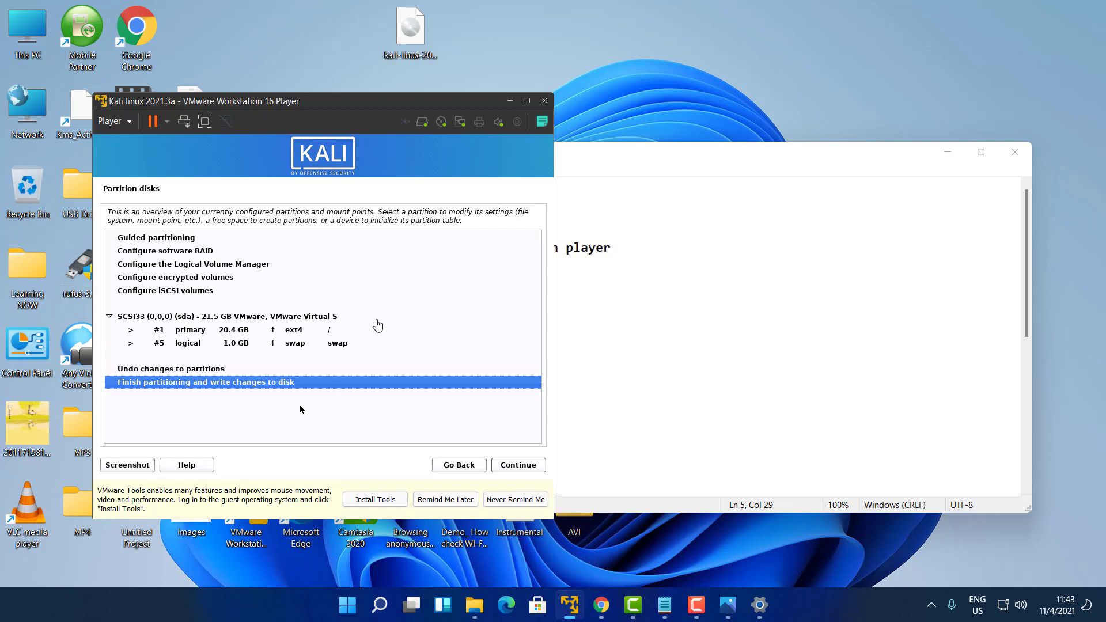
key("Return")
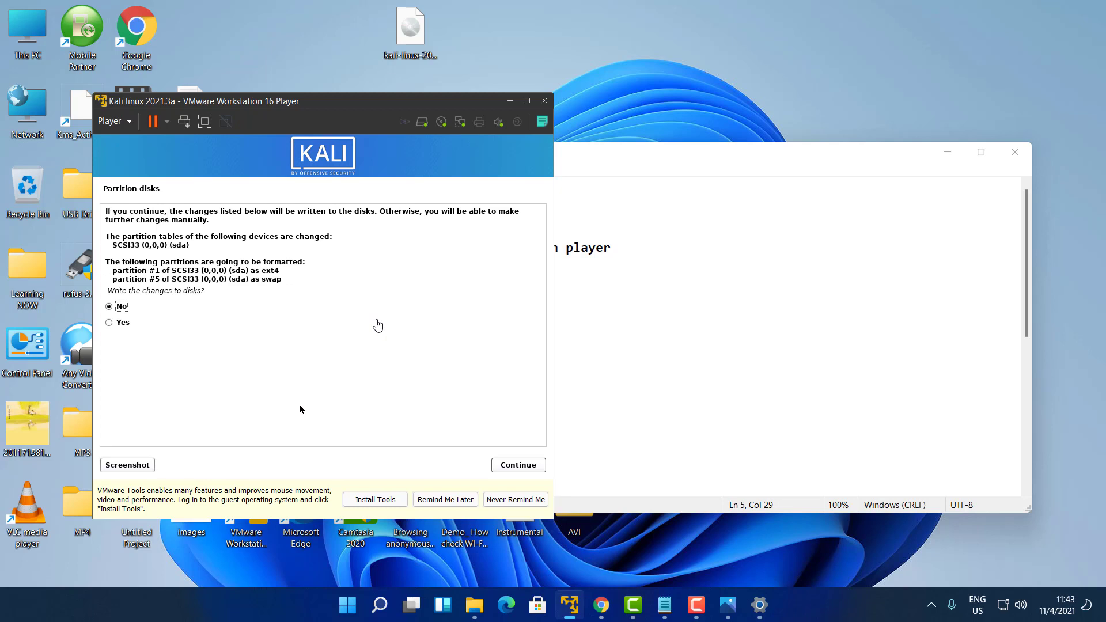
key("Down")
key("Return")
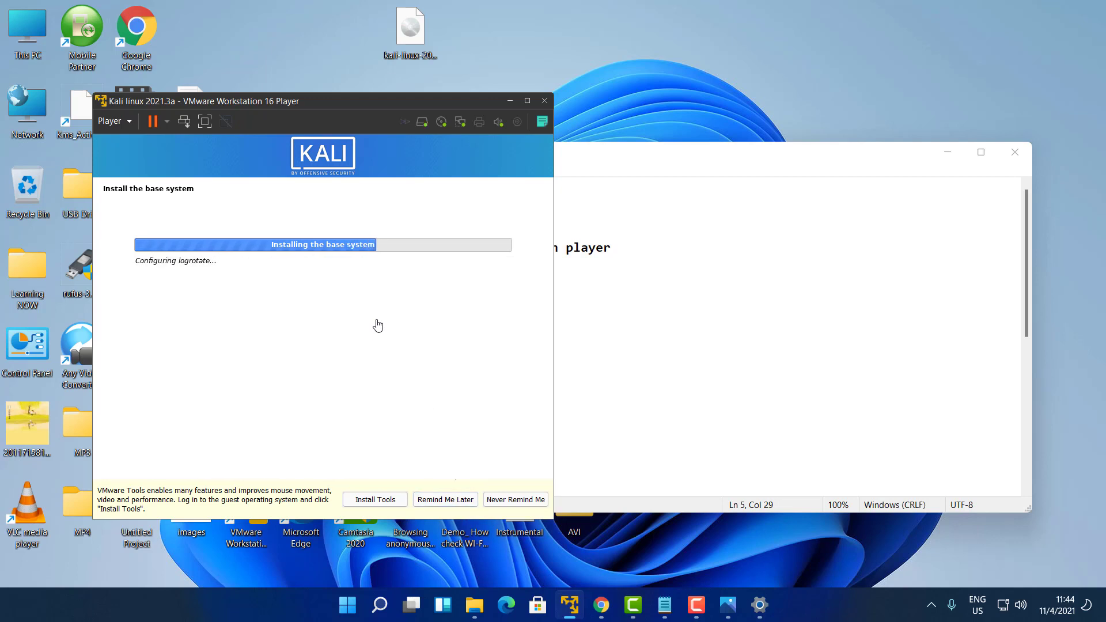
Bring the Chrome window to the front while the base system installs
left_click(601, 605)
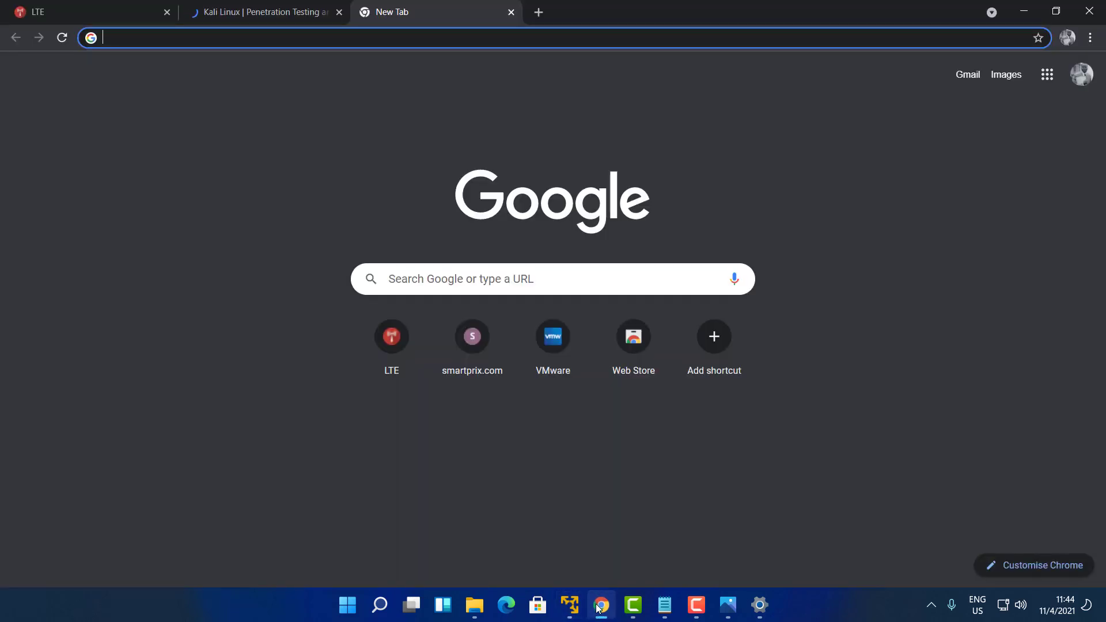
Minimise Chrome from the taskbar to return to the Kali installer
left_click(603, 611)
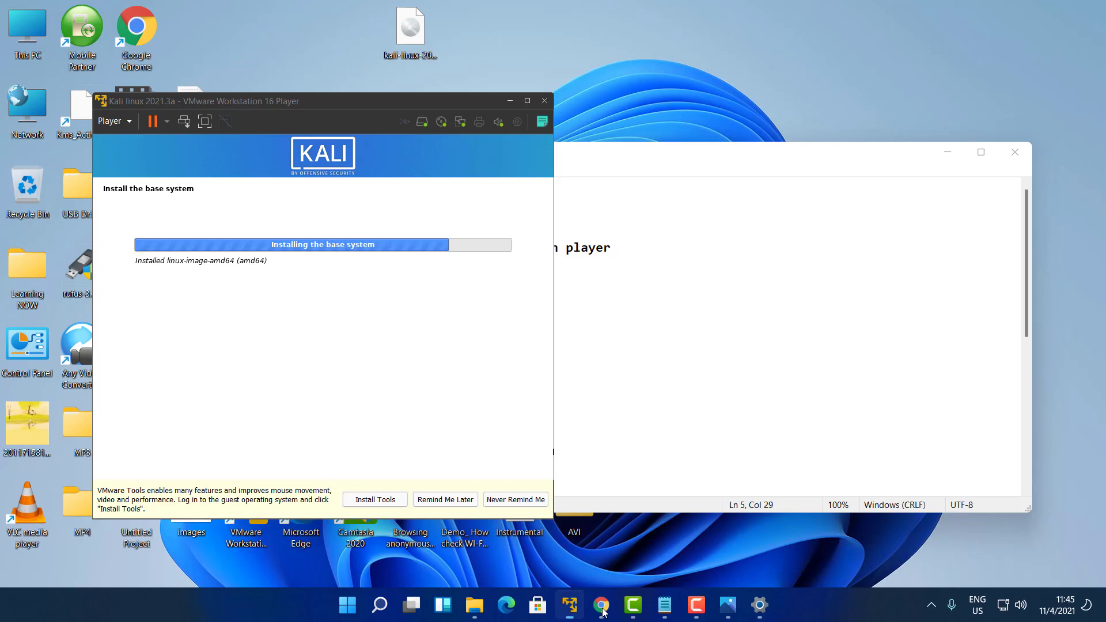
Launch a second VMware Player window and select the Kali-lunx 2021.3 machine to view its details
right_click(569, 606)
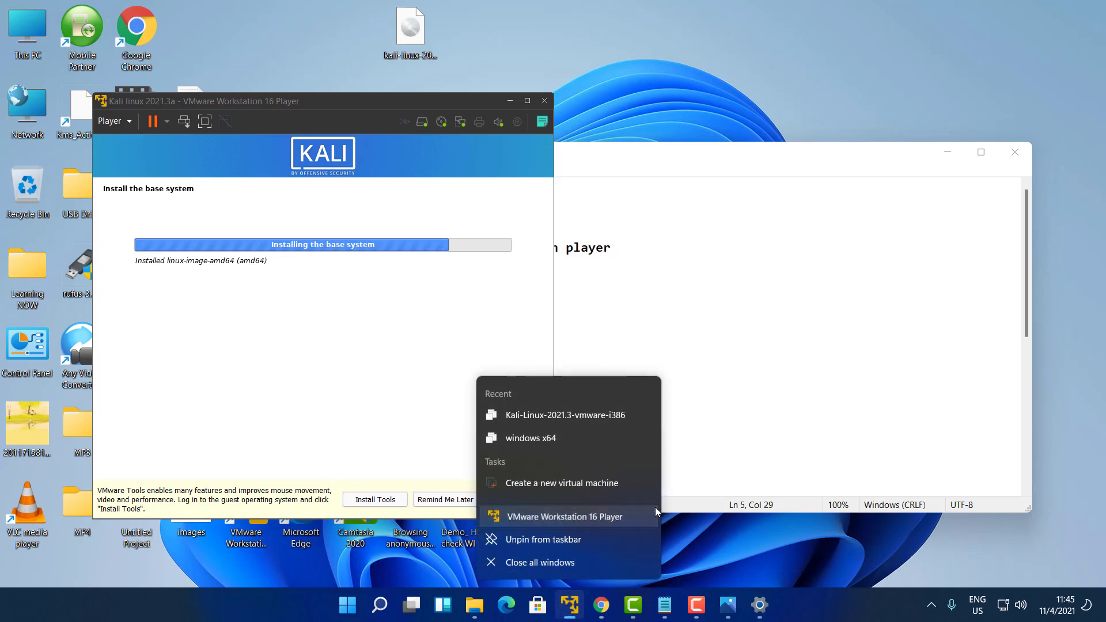
left_click(600, 479)
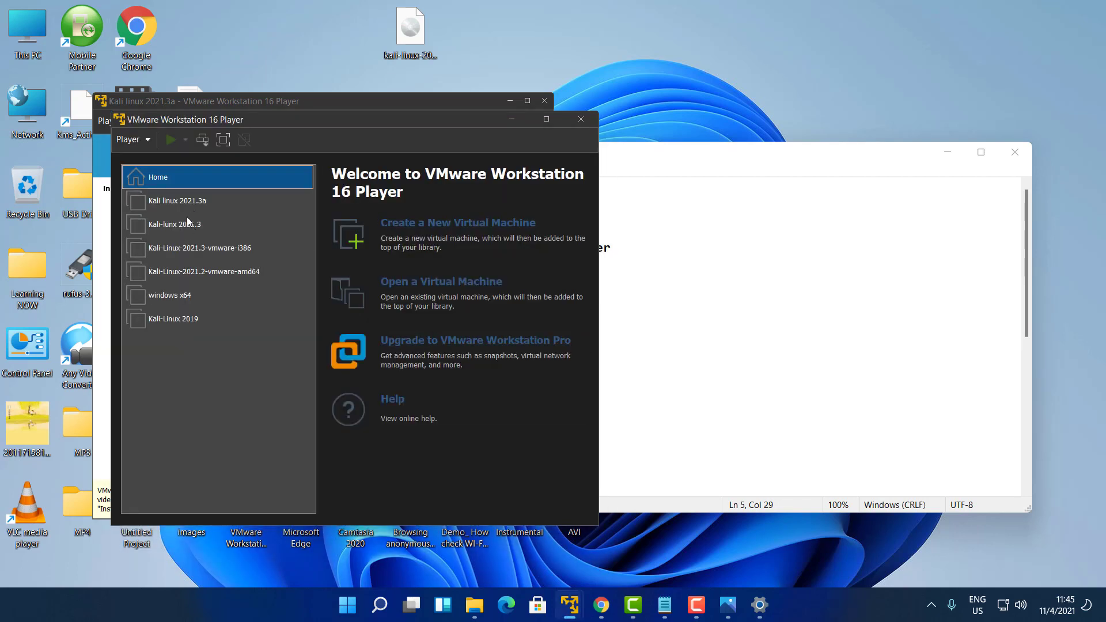
left_click(188, 224)
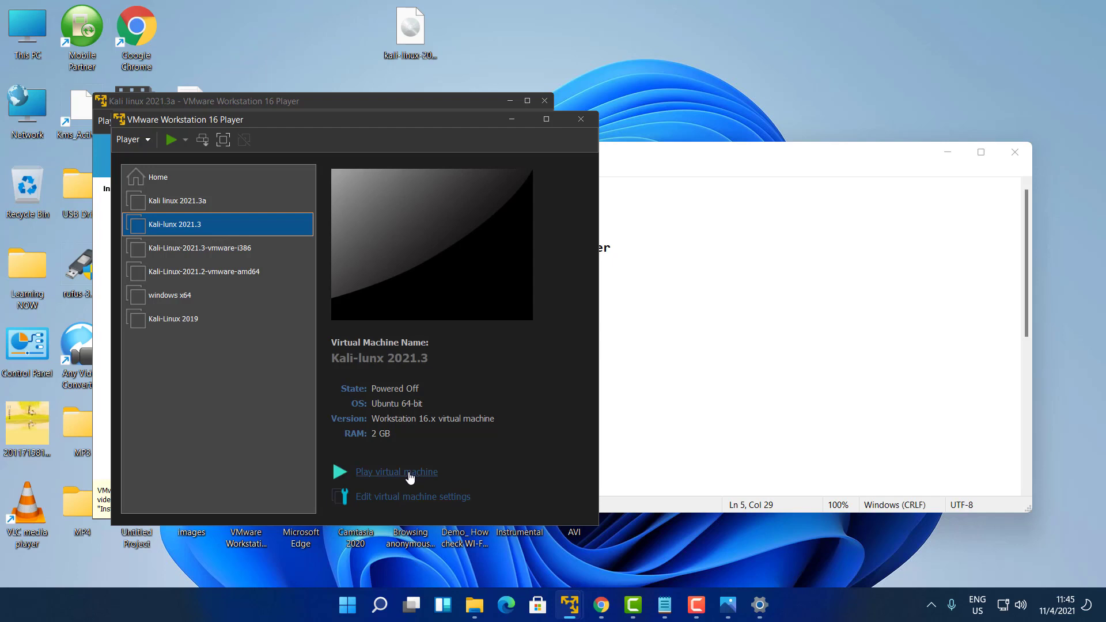
Power on the Kali-lunx 2021.3 virtual machine with Play virtual machine
left_click(410, 473)
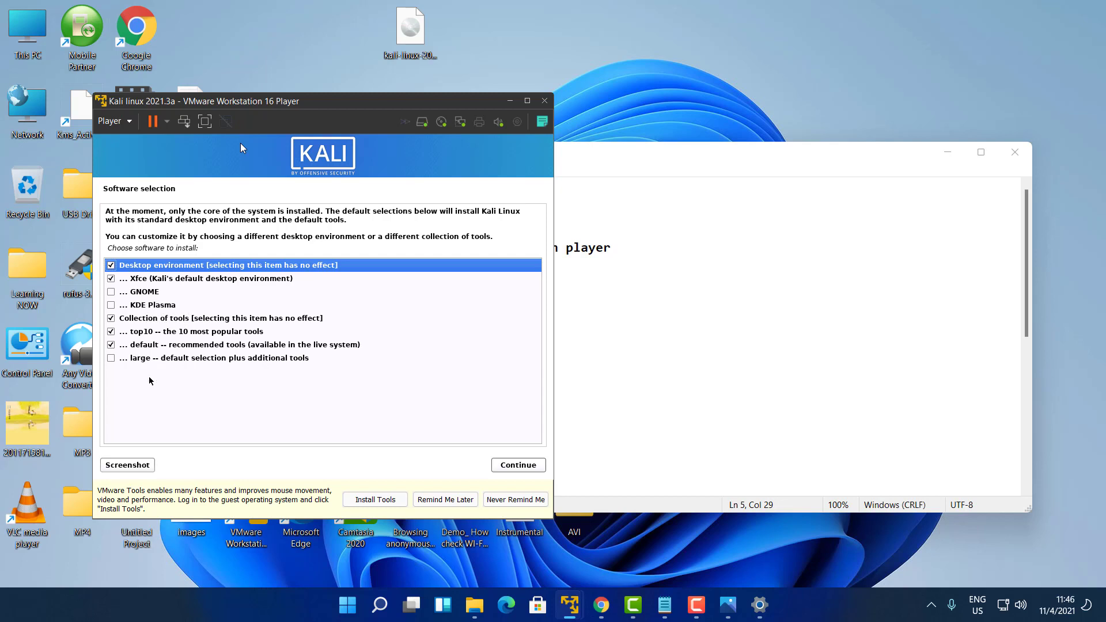
Swap Xfce for GNOME in Software selection, keeping top10 and default tools, and continue
left_click(115, 294)
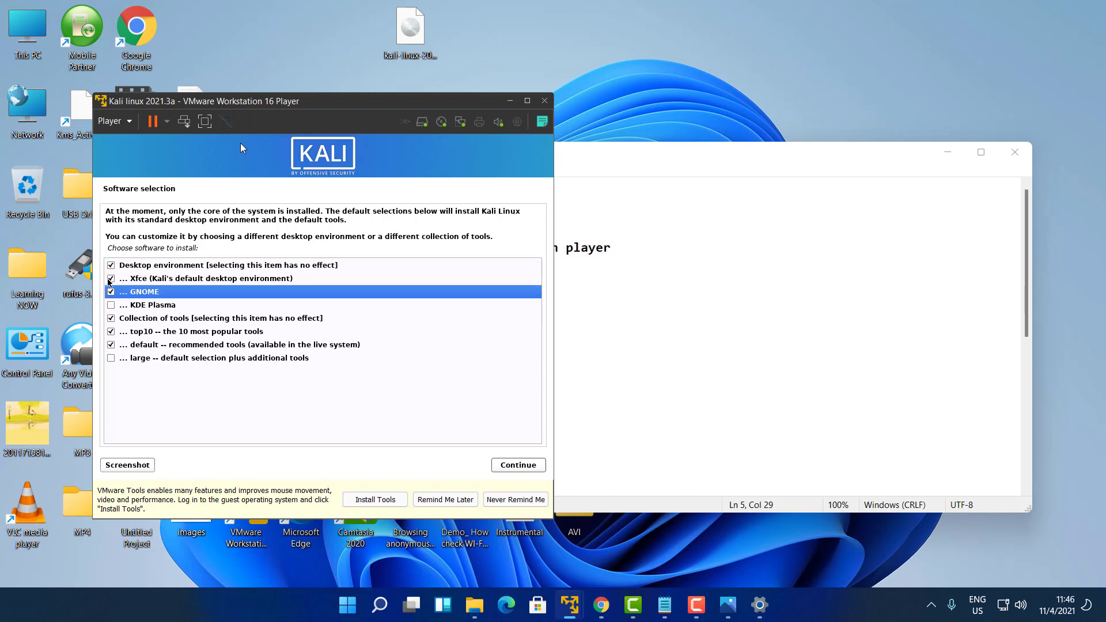
left_click(112, 279)
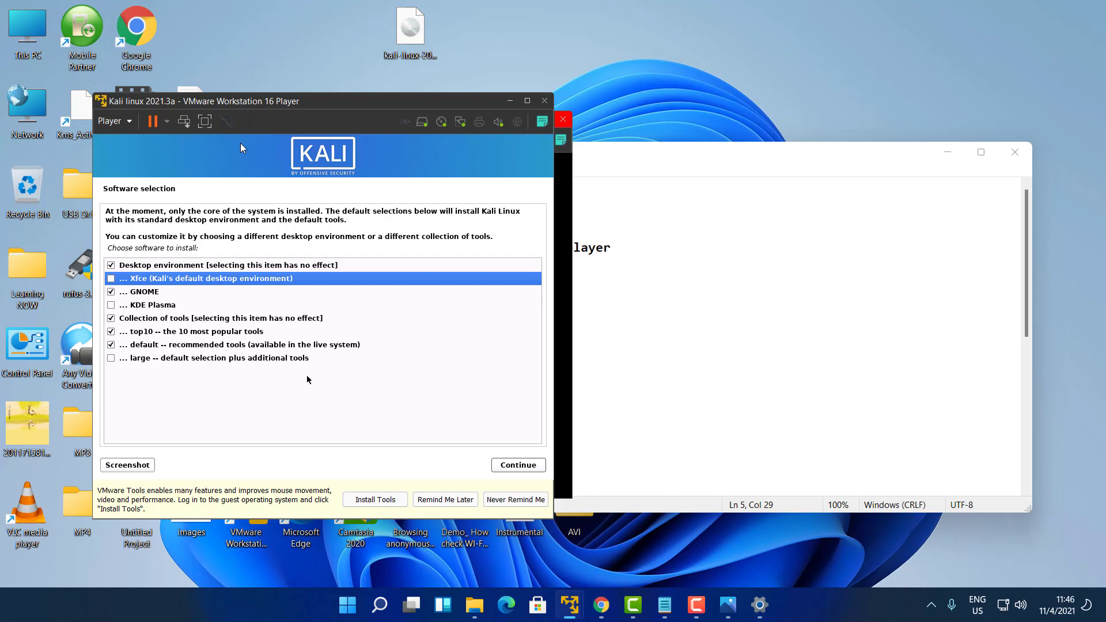
left_click(518, 465)
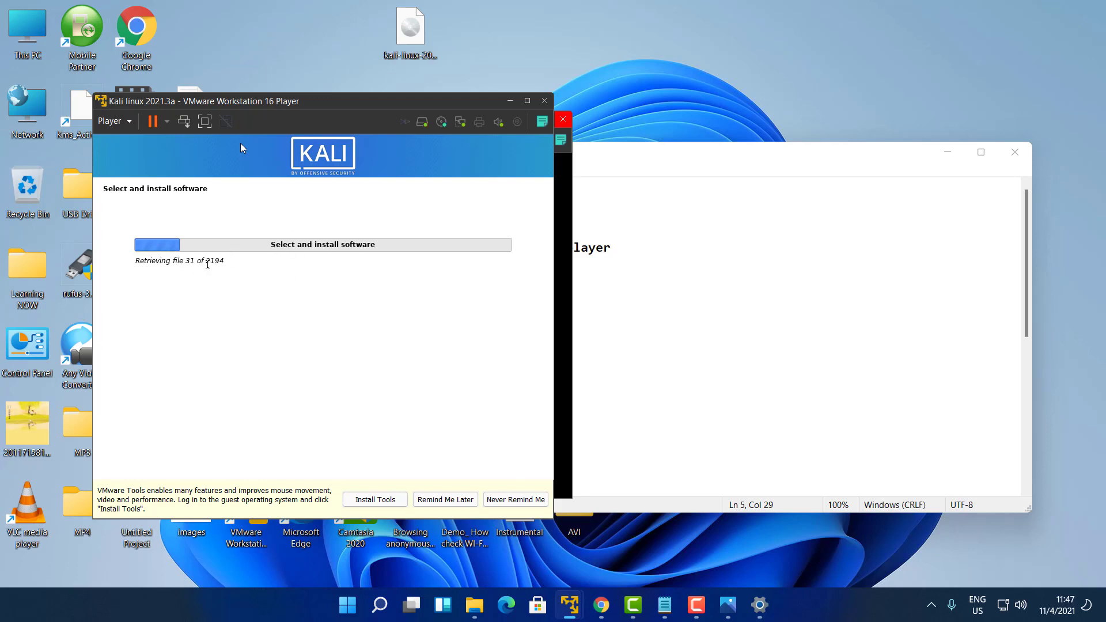
Minimize the Kali linux 2021.3a window while the installer retrieves software
triple_click(214, 265)
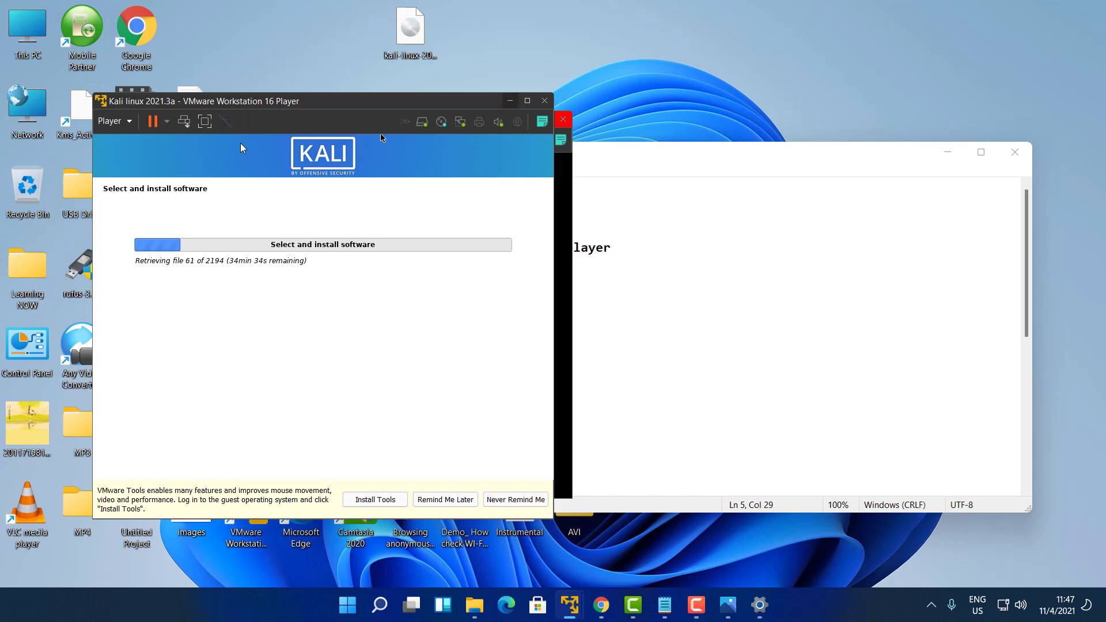
left_click(510, 101)
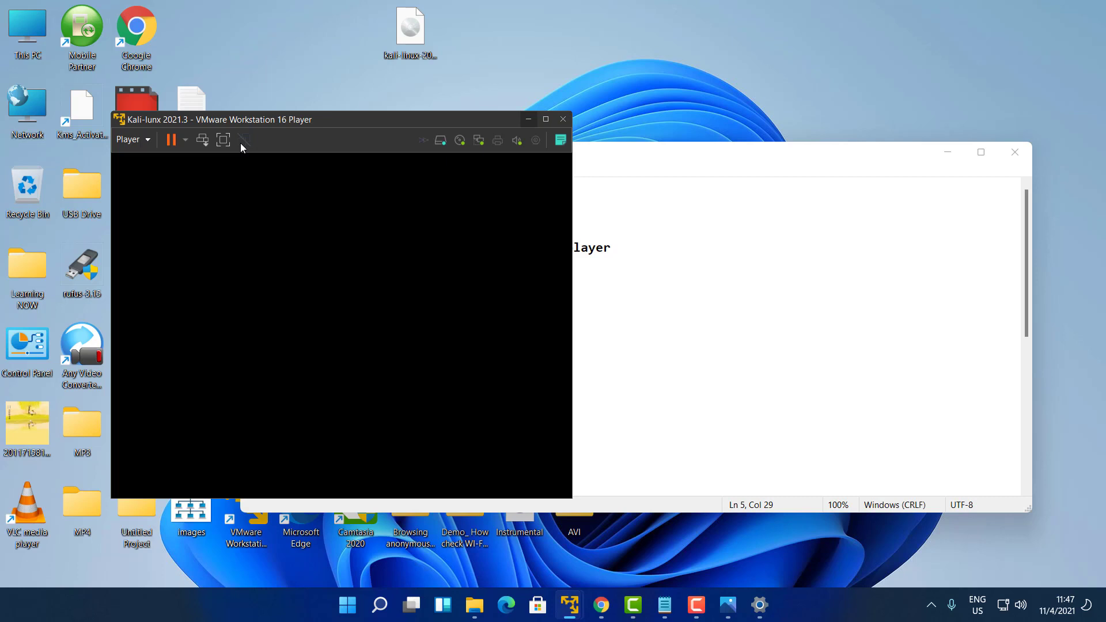
Move the Kali-lunx 2021.3 window toward the screen centre and focus its login screen
left_click(633, 605)
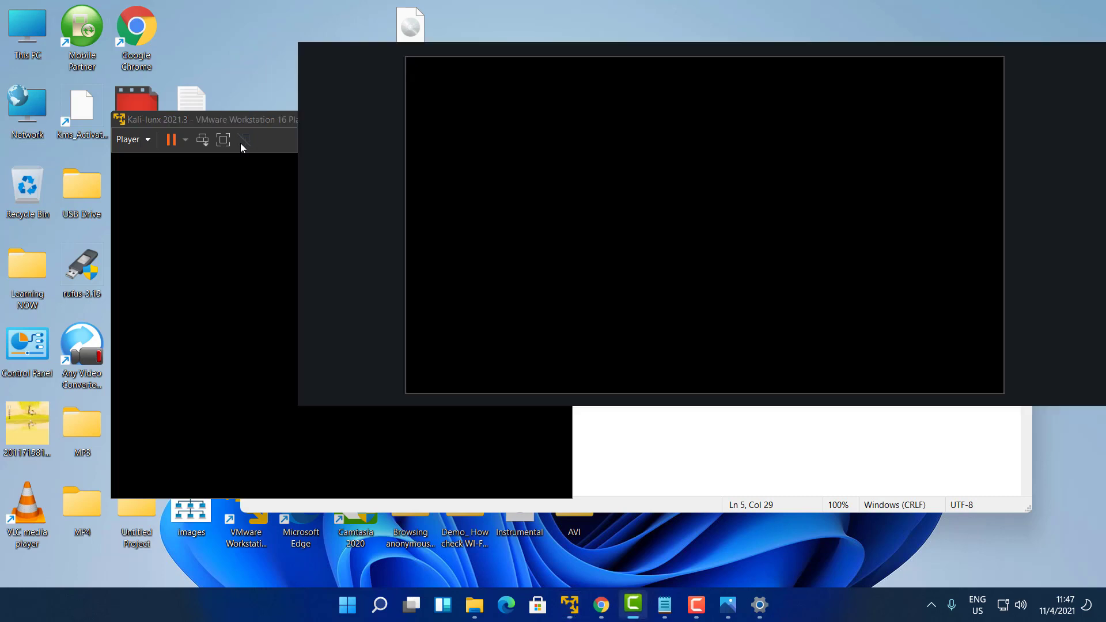
left_click(633, 605)
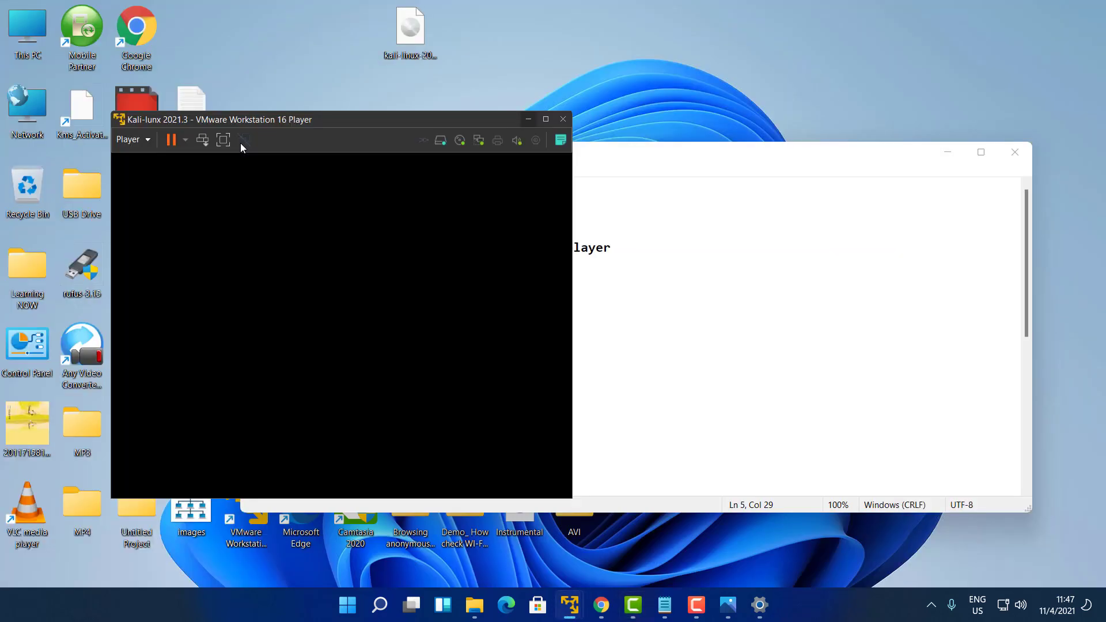
mouse_move(415, 119)
left_mouse_down()
mouse_move(565, 112)
mouse_move(536, 91)
mouse_move(516, 94)
left_mouse_up()
left_click(241, 148)
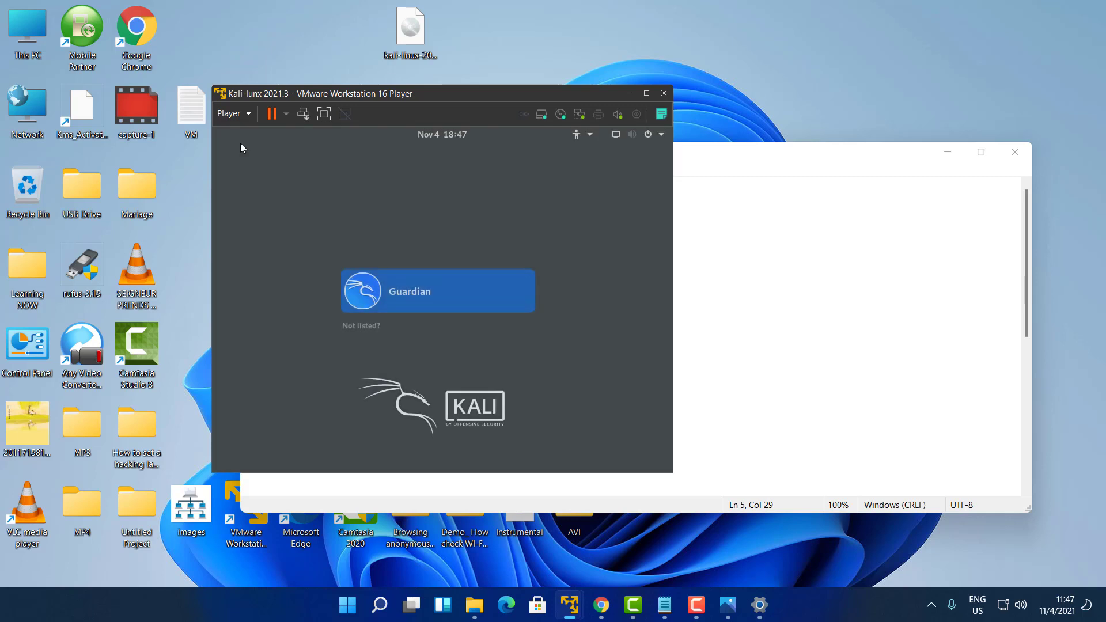
Maximize the Kali-lunx window and log in as the listed user with the account password
left_click(647, 93)
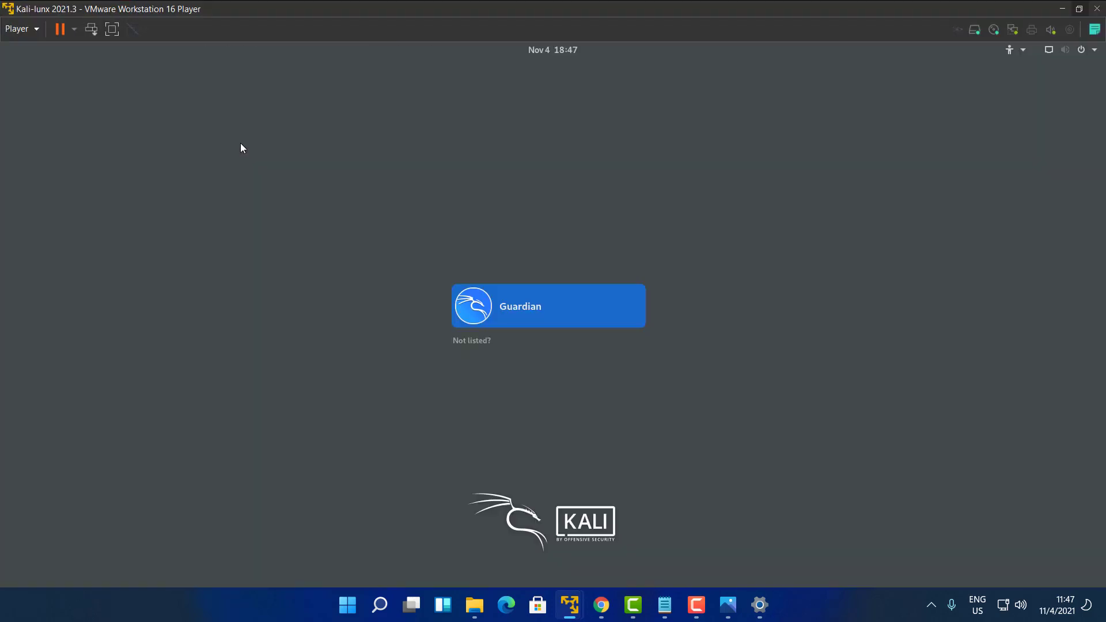
key("Return")
type("•••")
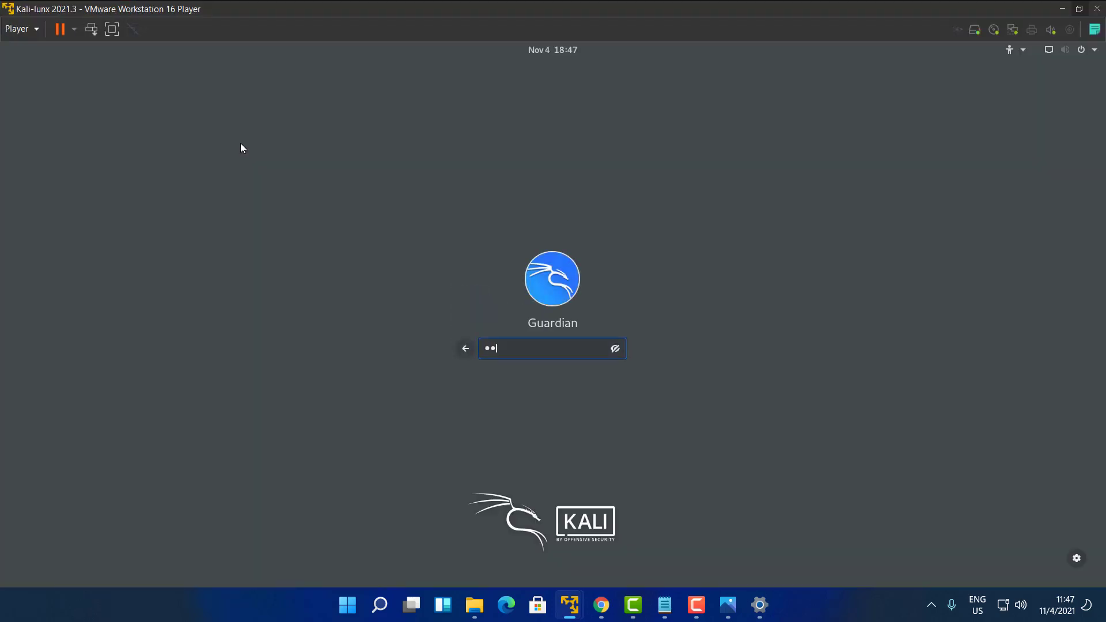
key("Return")
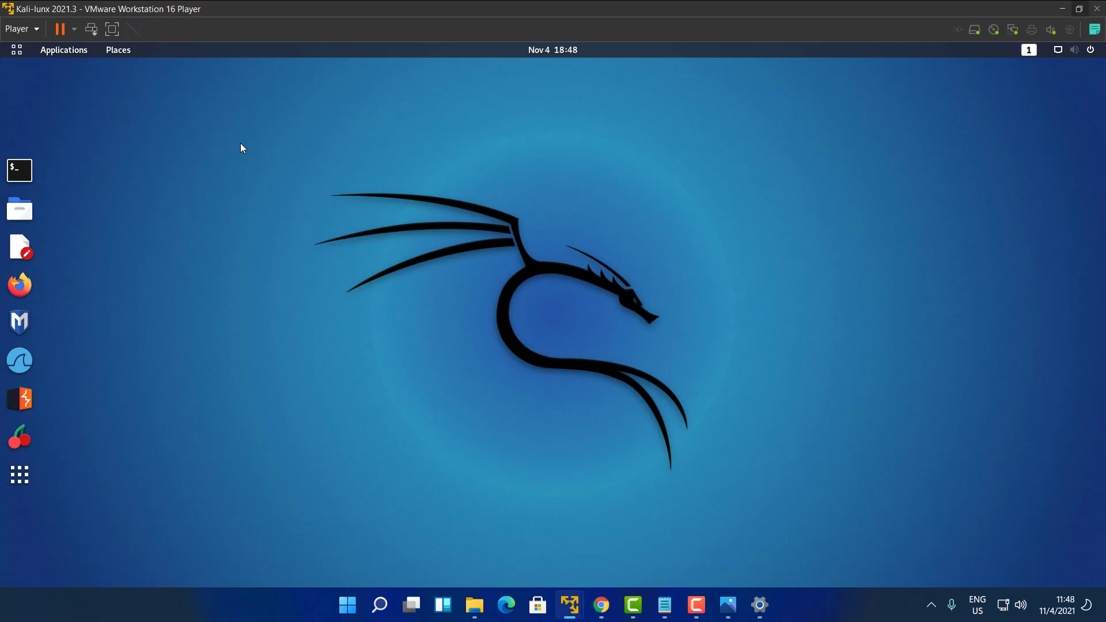
Put the VM in full screen with Ctrl+Alt+Enter and open a Terminal with Ctrl+Alt+T
key("ctrl+alt+Return")
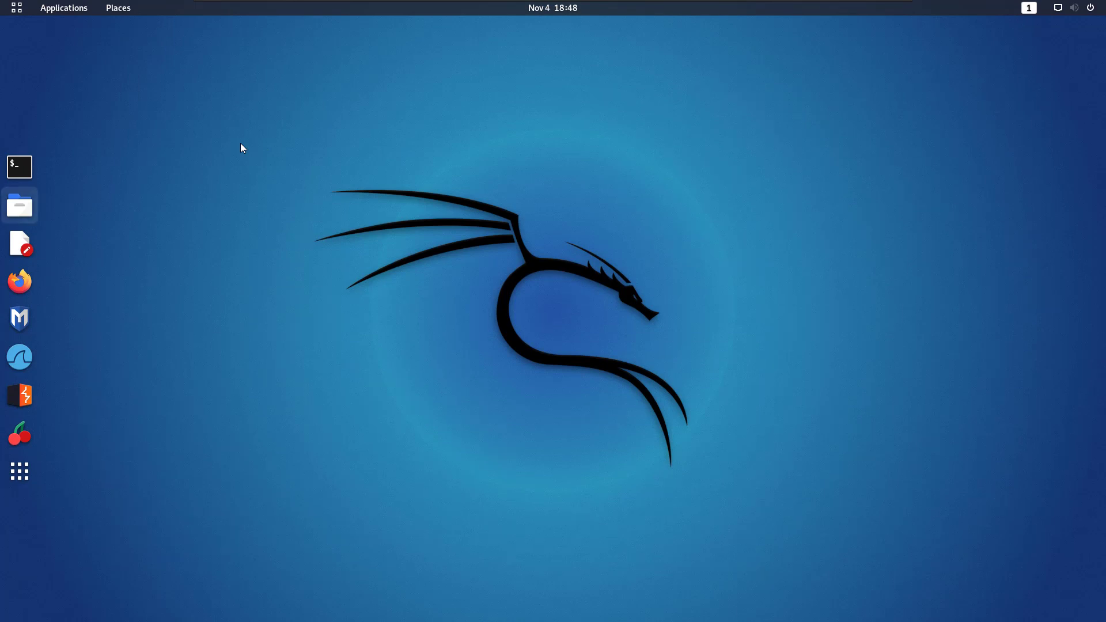
key("ctrl+alt+t")
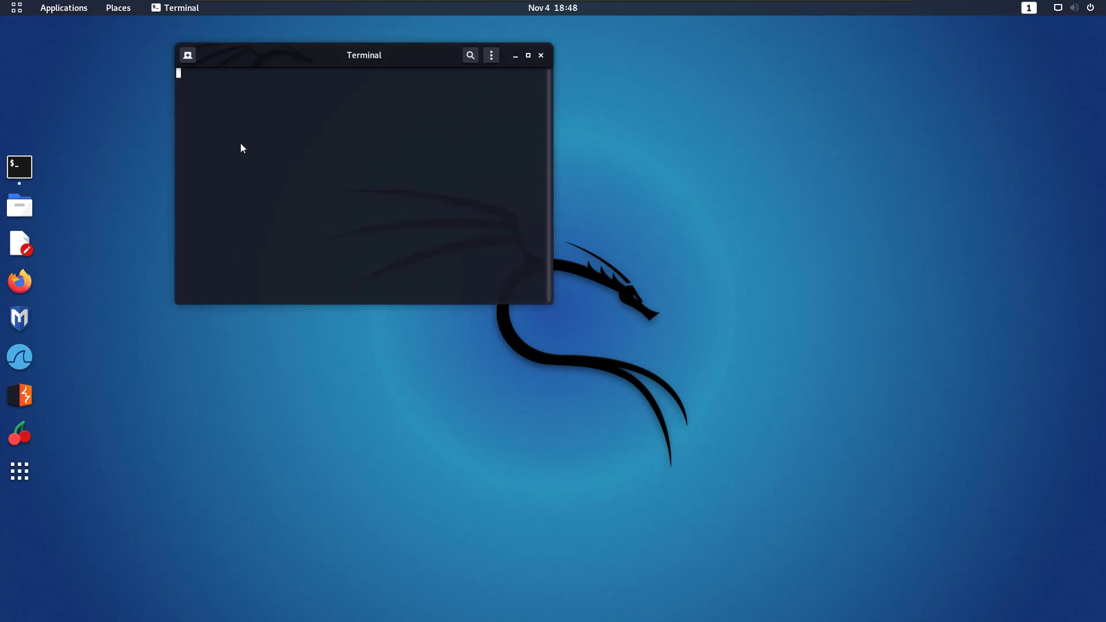
Run grep VERSION /etc/os-release and uname -v, then move the terminal window lower
type("gre")
key("Right")
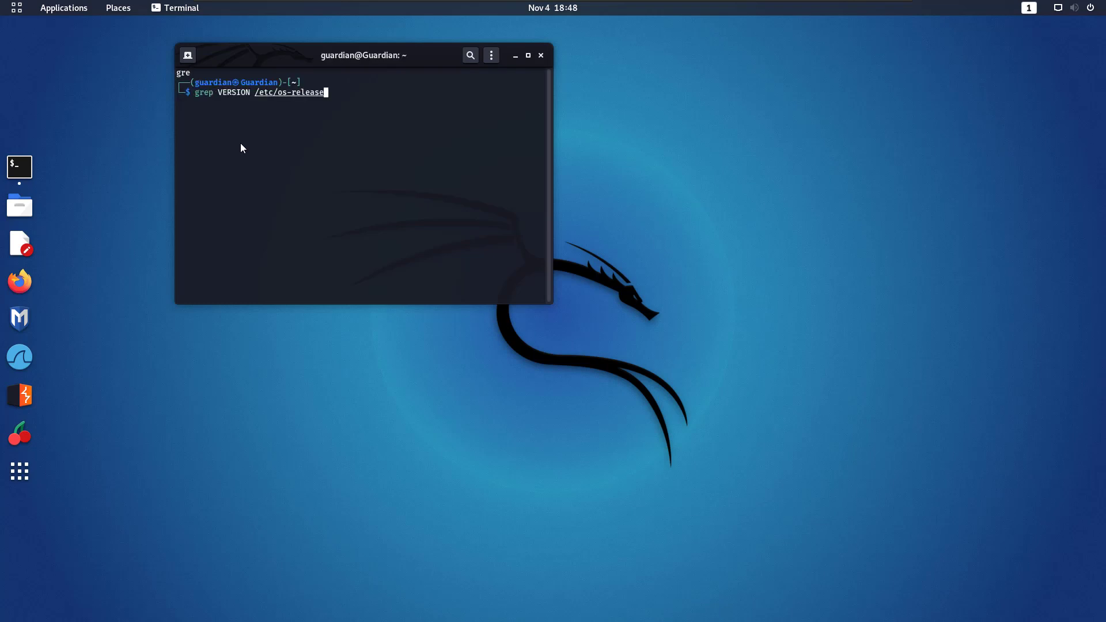
key("Return")
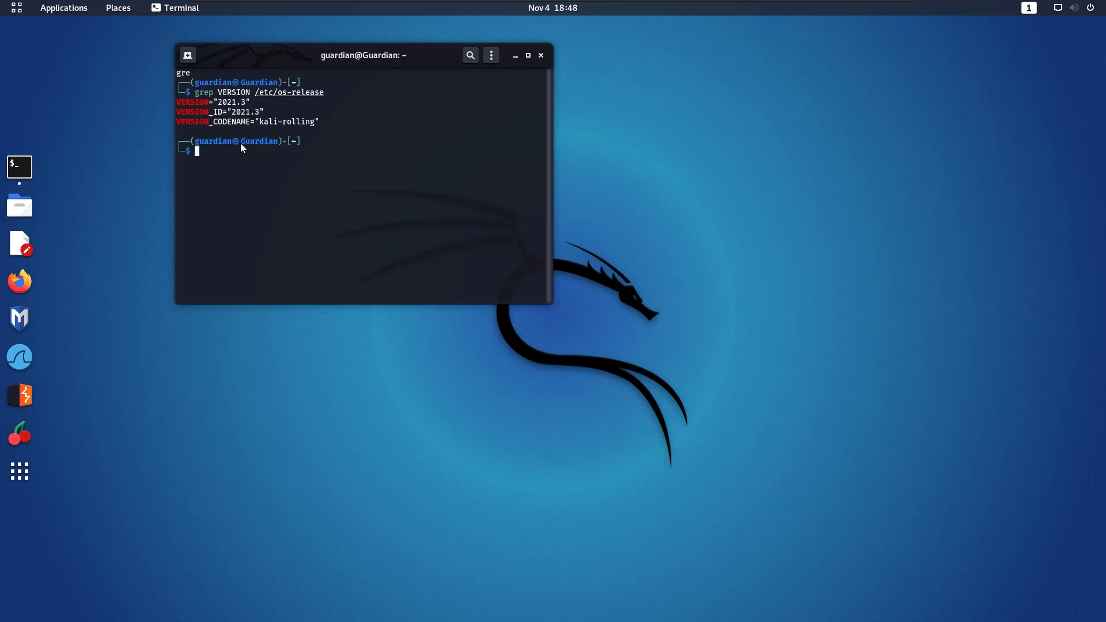
type("uname -v")
key("Return")
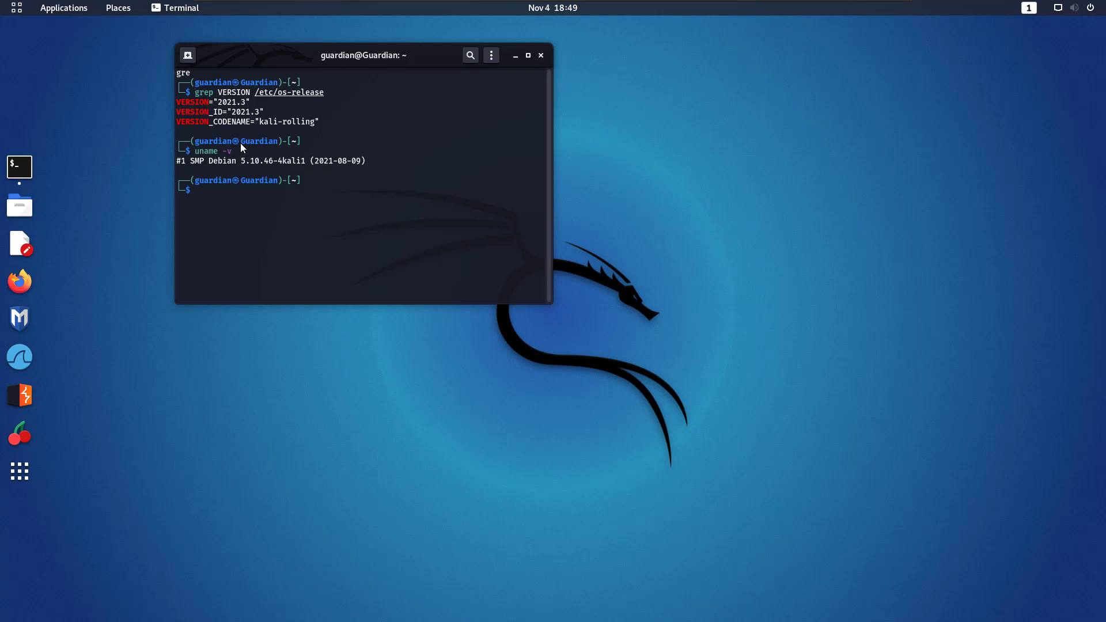
mouse_move(221, 63)
left_mouse_down()
mouse_move(264, 185)
mouse_move(241, 148)
left_mouse_up()
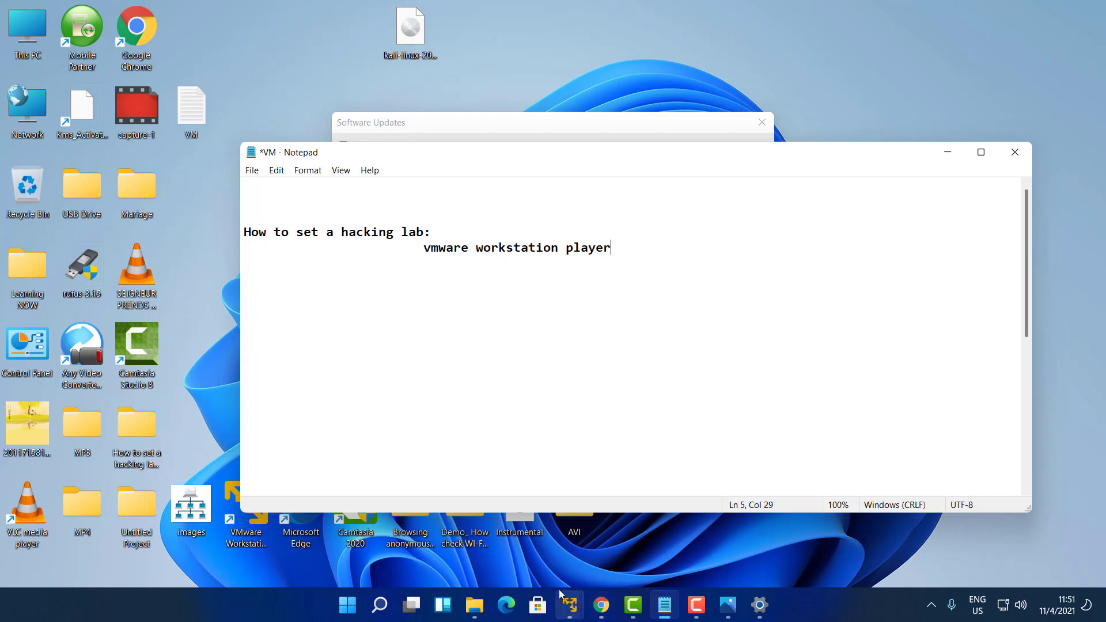
Postpone the Player update with Remind Me Later and download VMware Tools for Linux hidden in the background
mouse_move(575, 602)
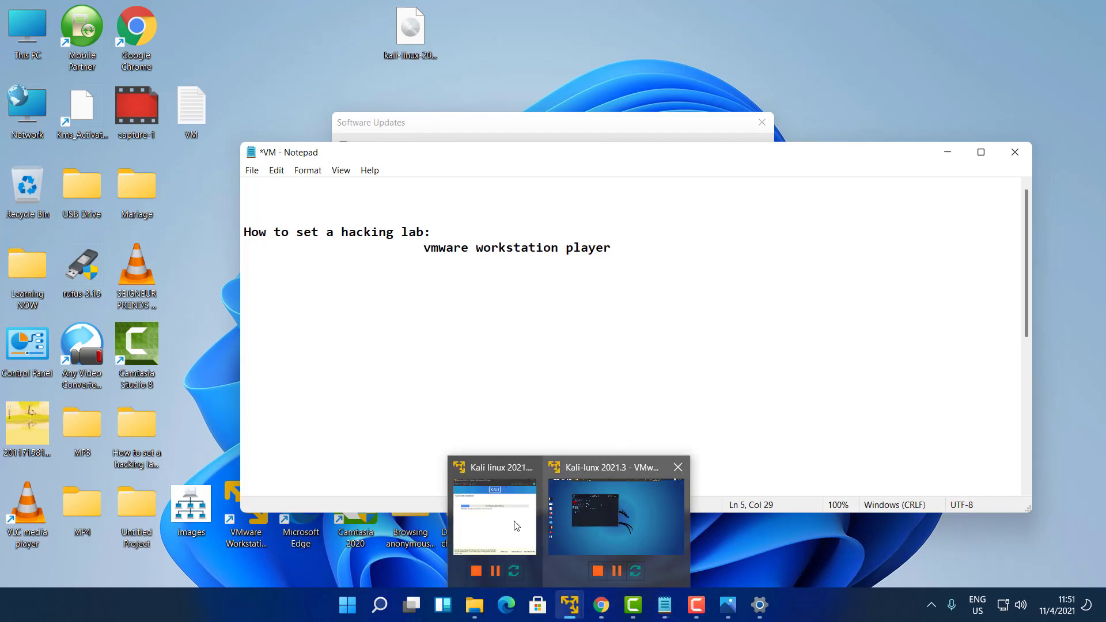
left_click(500, 528)
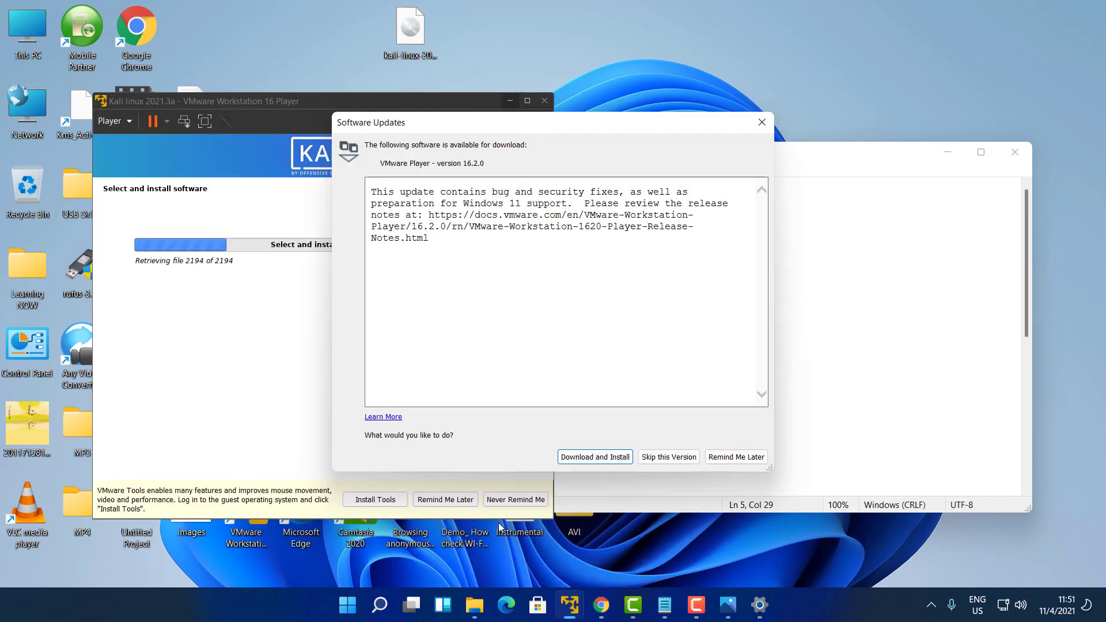
key("Tab")
key("Tab")
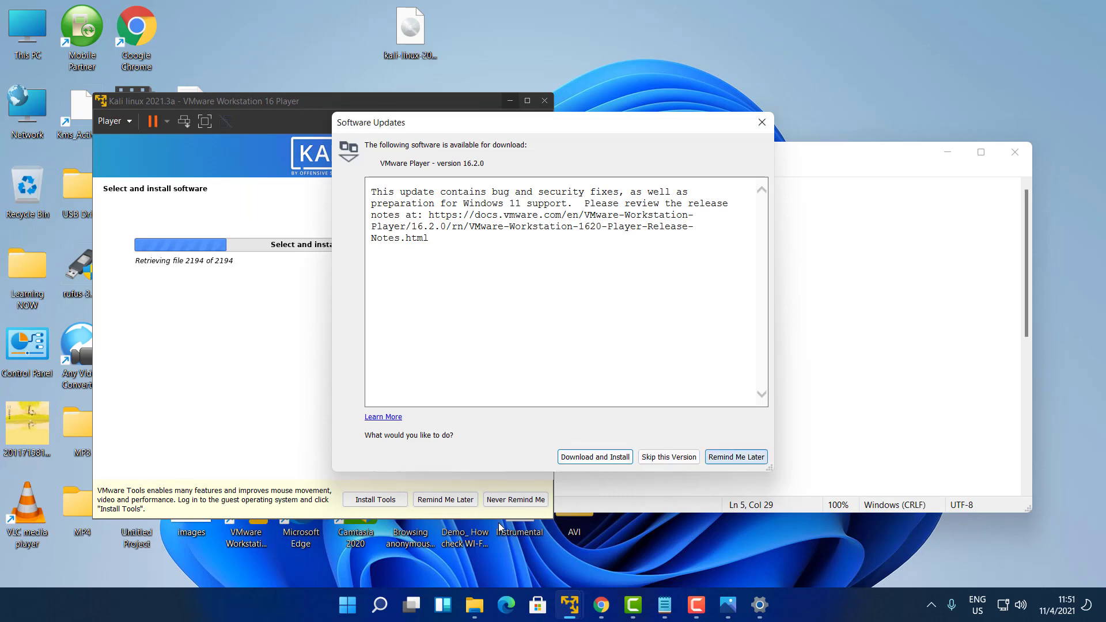
key("Return")
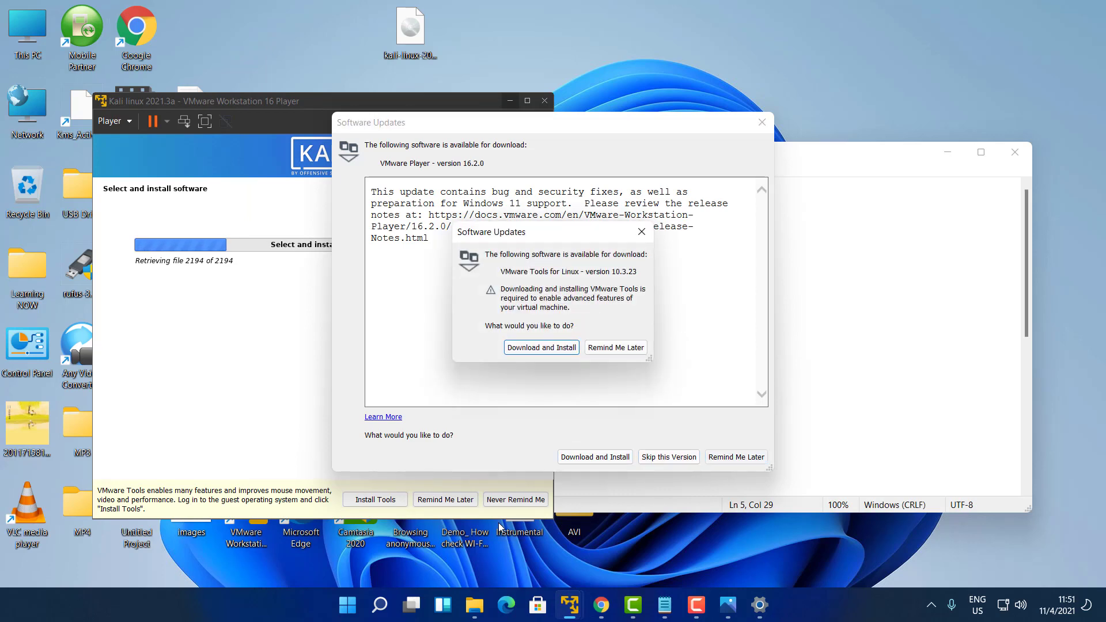
key("Return")
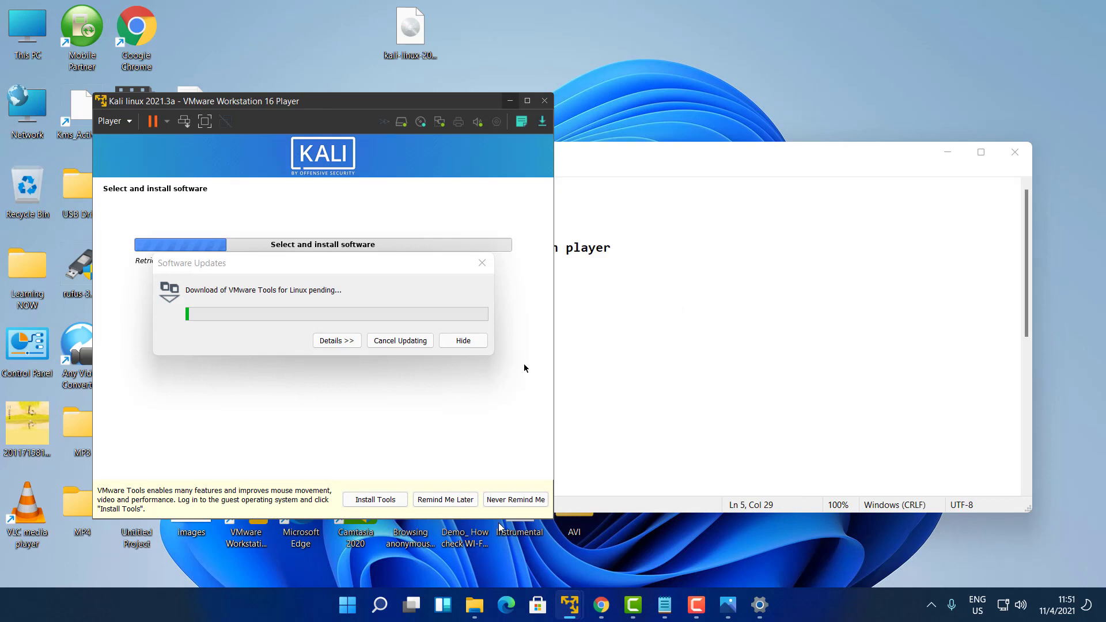
key("Tab")
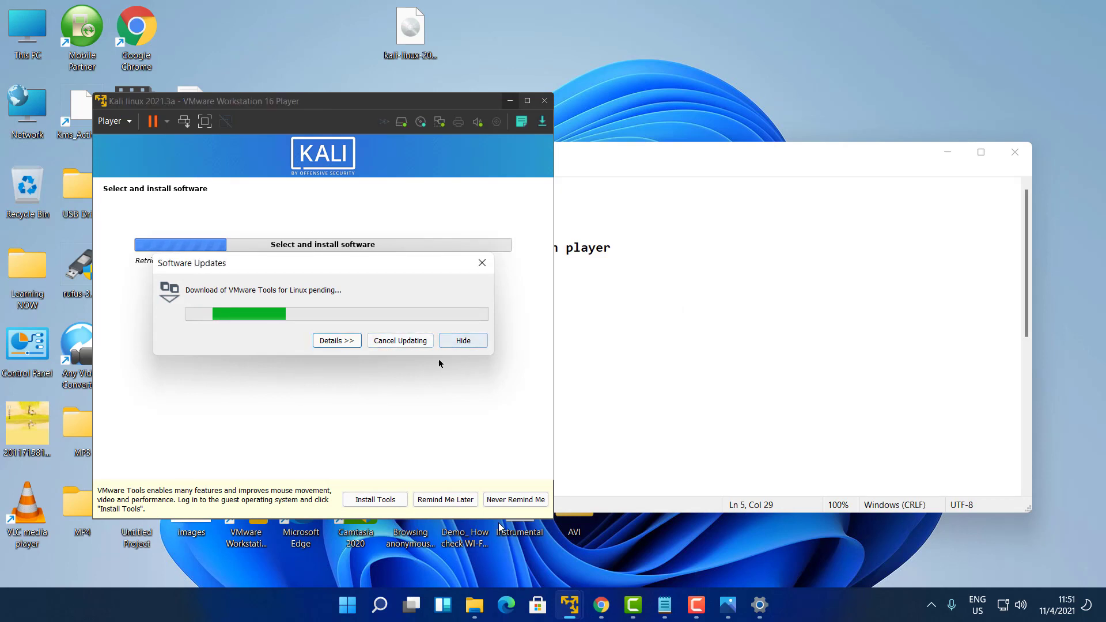
key("Return")
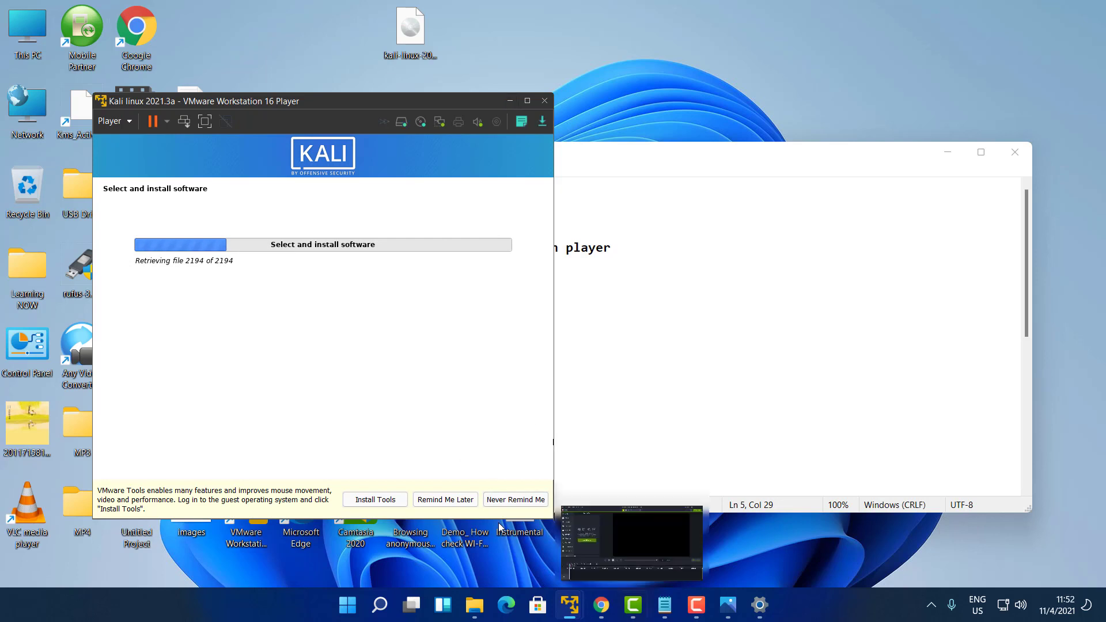
left_click(697, 607)
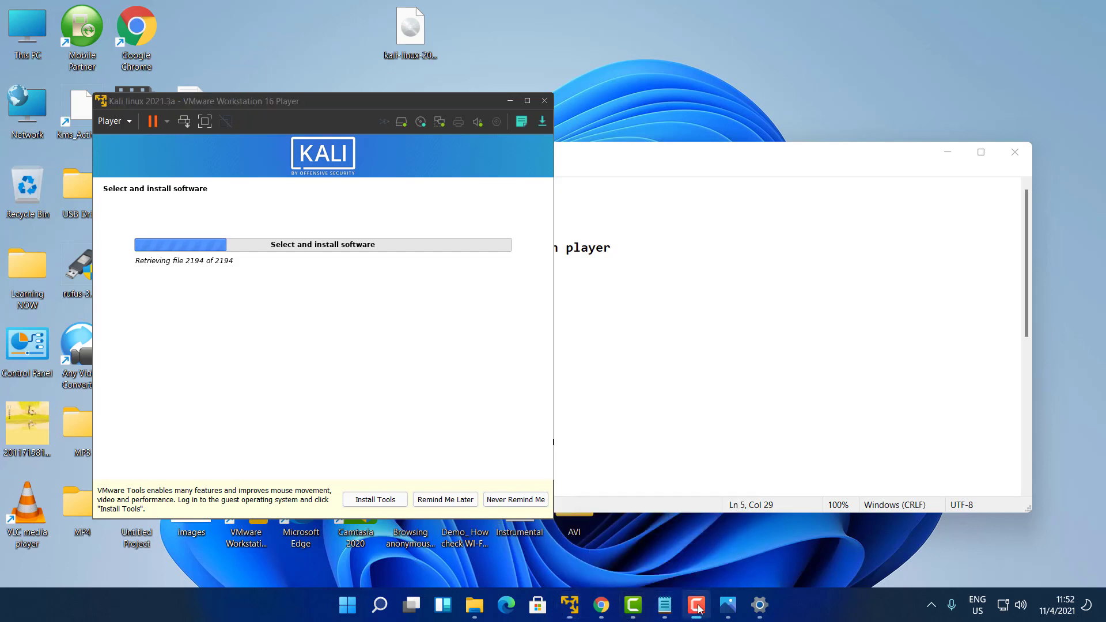